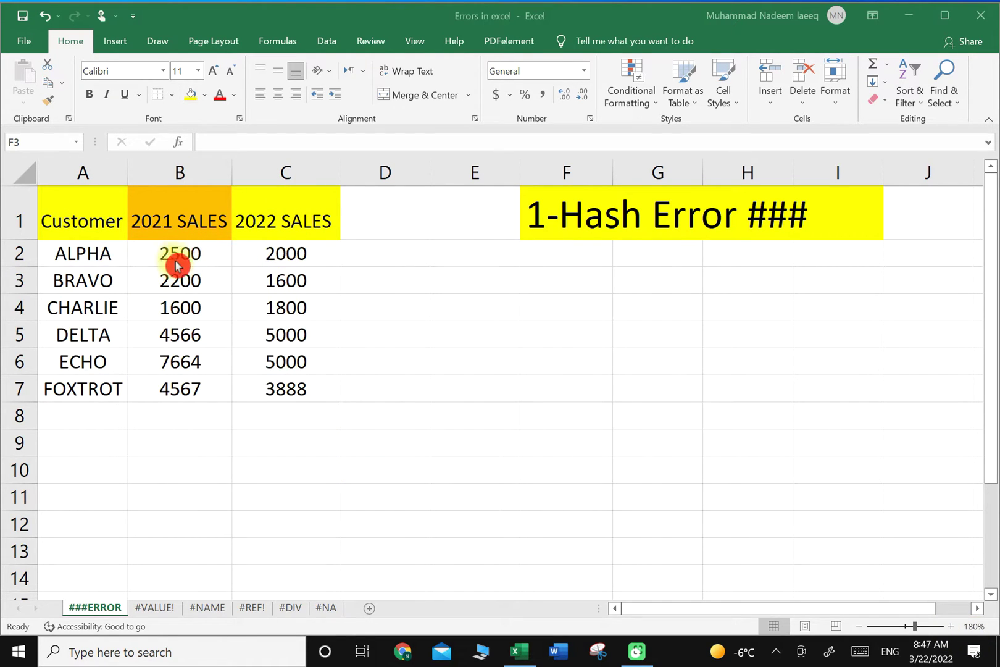
Narrow the 2021 SALES column until its numbers no longer fit, and AutoFit its width to the contents
{"action": "left_click", "coordinate": [235, 174]}
{"action": "left_click_drag", "start_coordinate": [231, 178], "coordinate": [169, 185]}
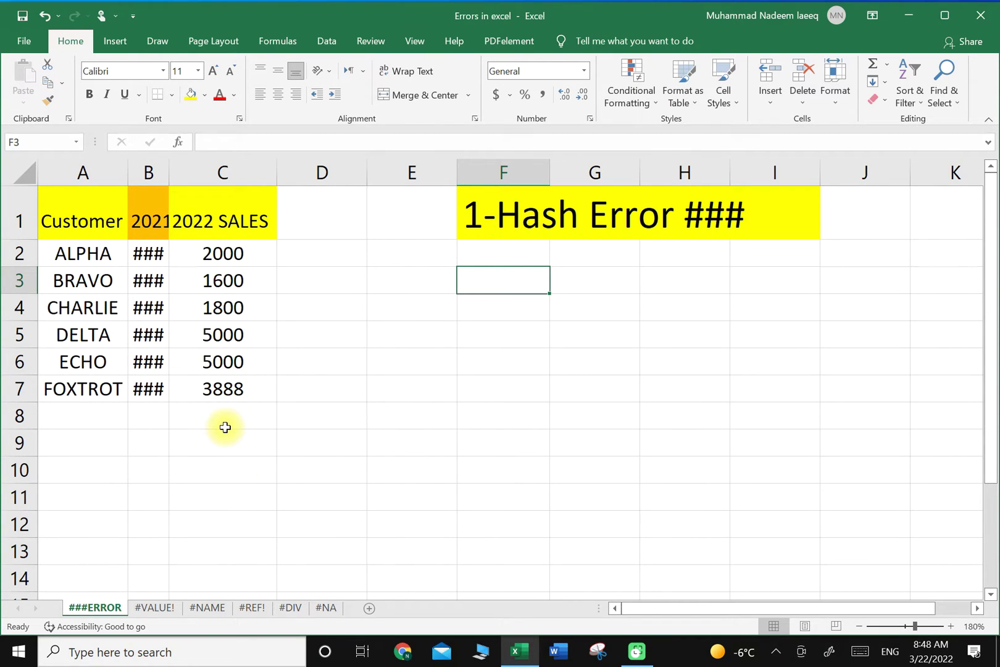
{"action": "double_click", "coordinate": [168, 172]}
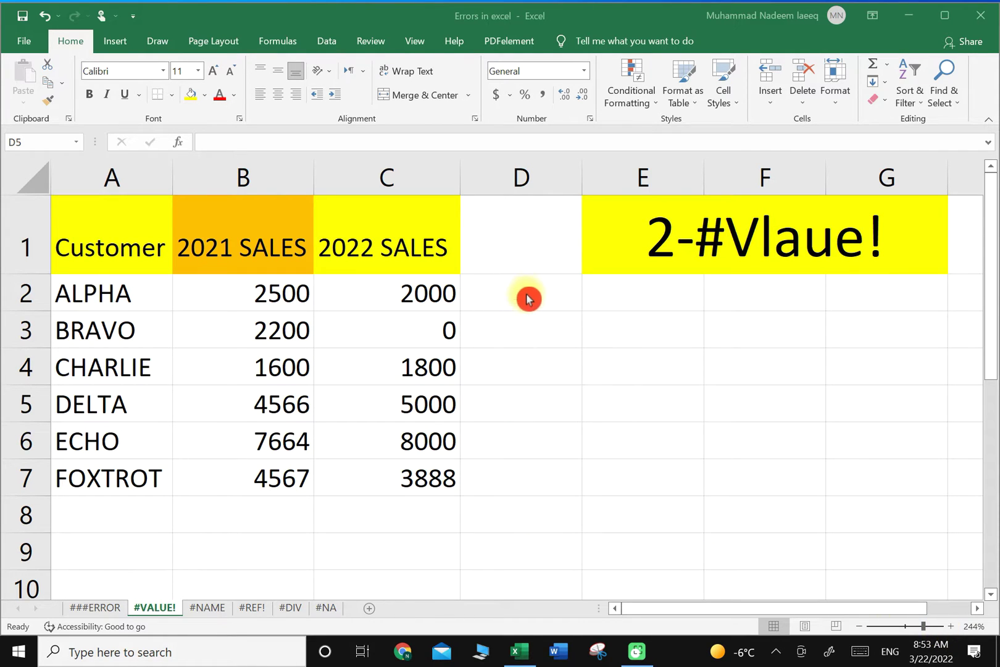
Enter =B2-C2 in D2 of the #VALUE! sheet and fill the formula down to D7
{"action": "left_click", "coordinate": [505, 289]}
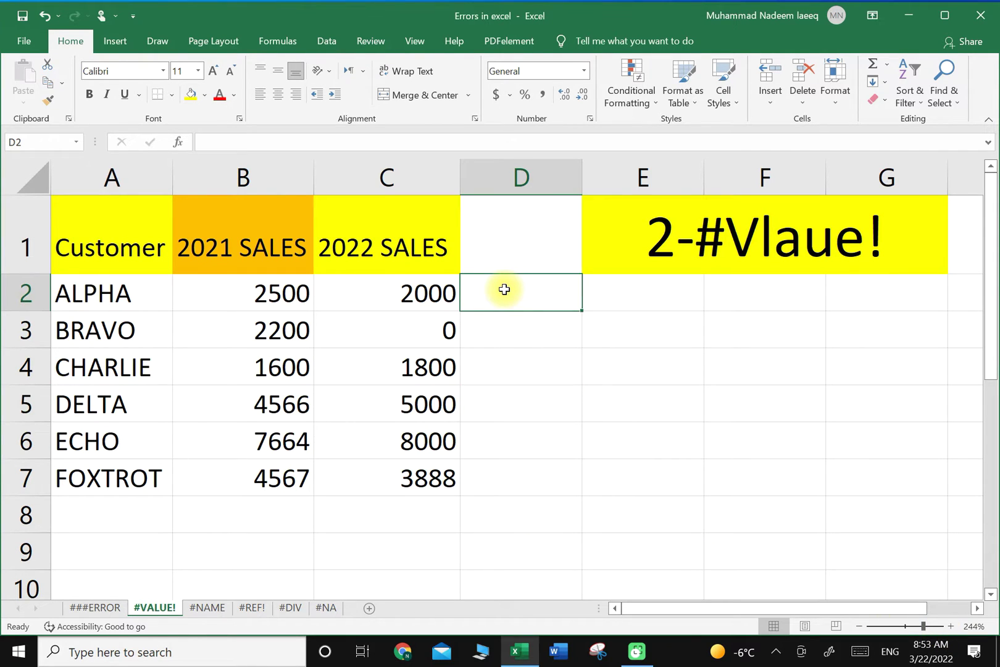
{"action": "type", "text": "="}
{"action": "left_click", "coordinate": [301, 293]}
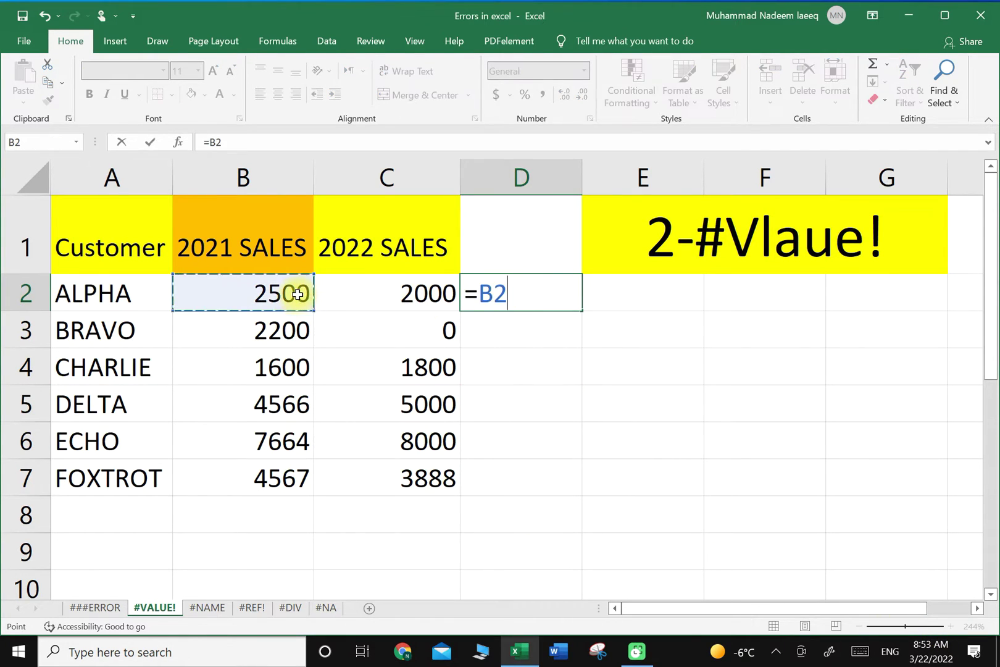
{"action": "type", "text": "-"}
{"action": "left_click", "coordinate": [432, 293]}
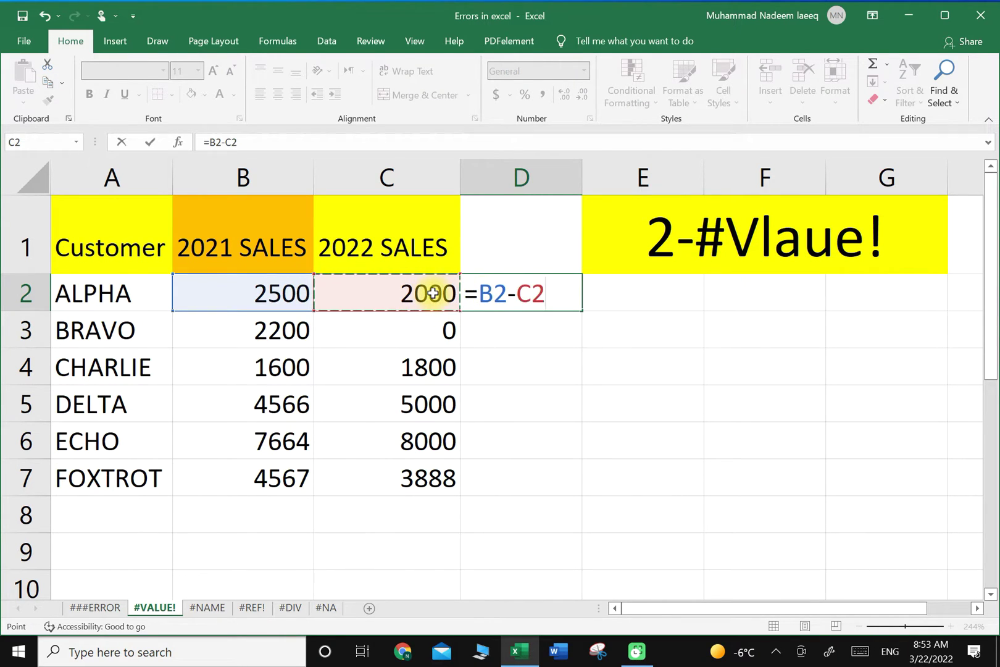
{"action": "key", "text": "Return"}
{"action": "left_click", "coordinate": [536, 292]}
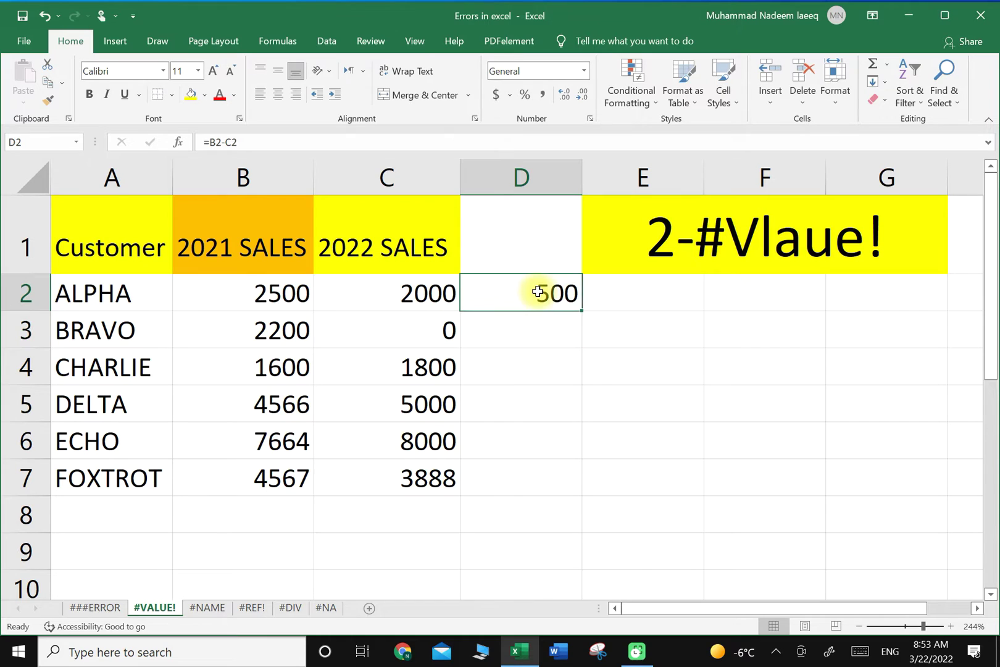
{"action": "double_click", "coordinate": [582, 311]}
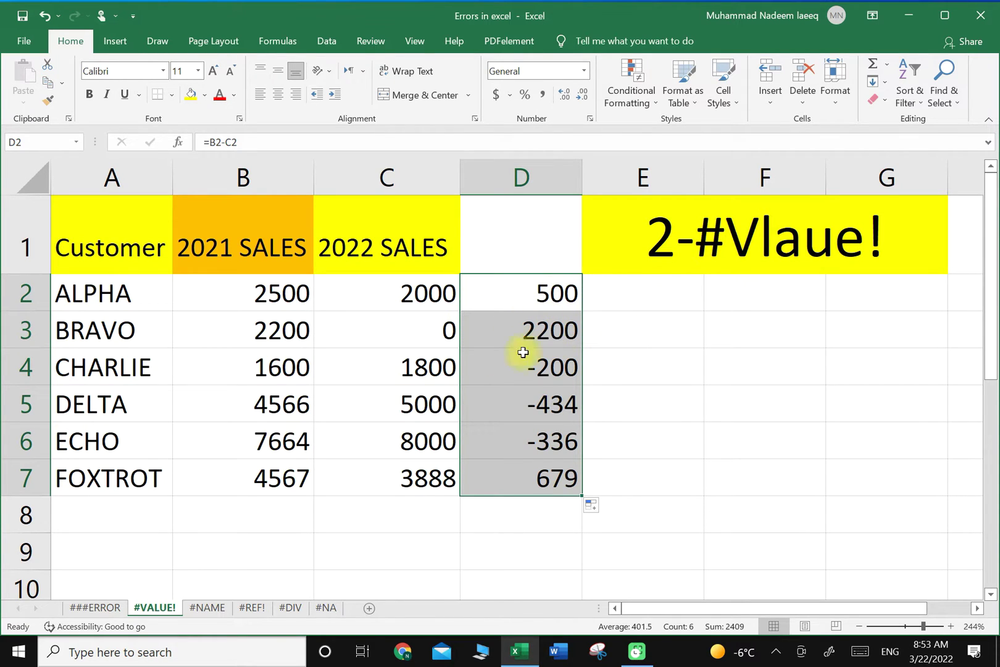
Replace BRAVO's 2022 sales value in C3 with the text "missing" and inspect the dependent formula in D3
{"action": "left_click", "coordinate": [431, 332]}
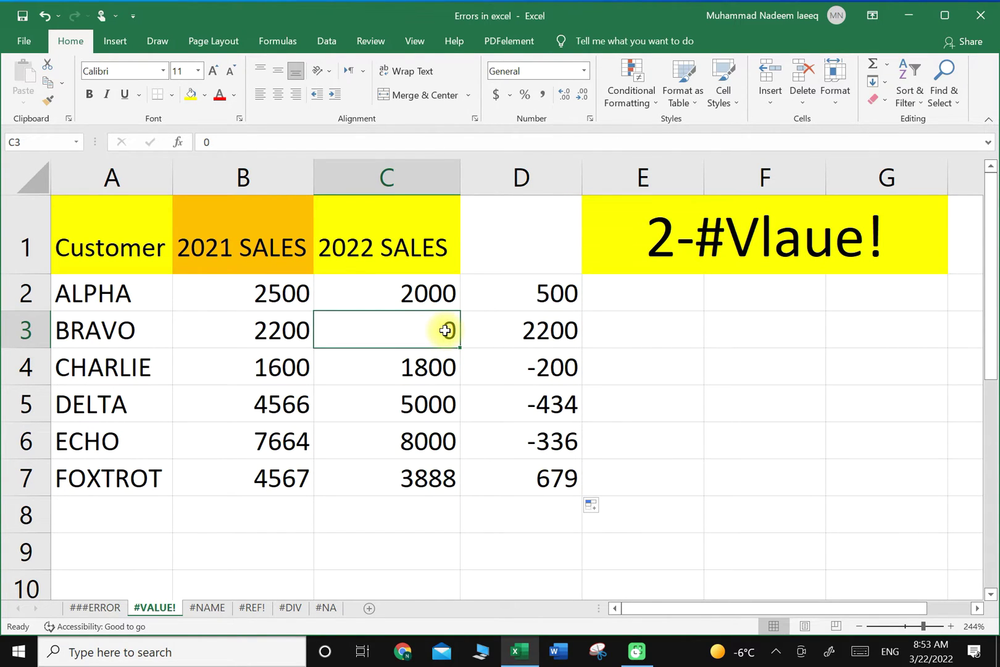
{"action": "key", "text": "BackSpace"}
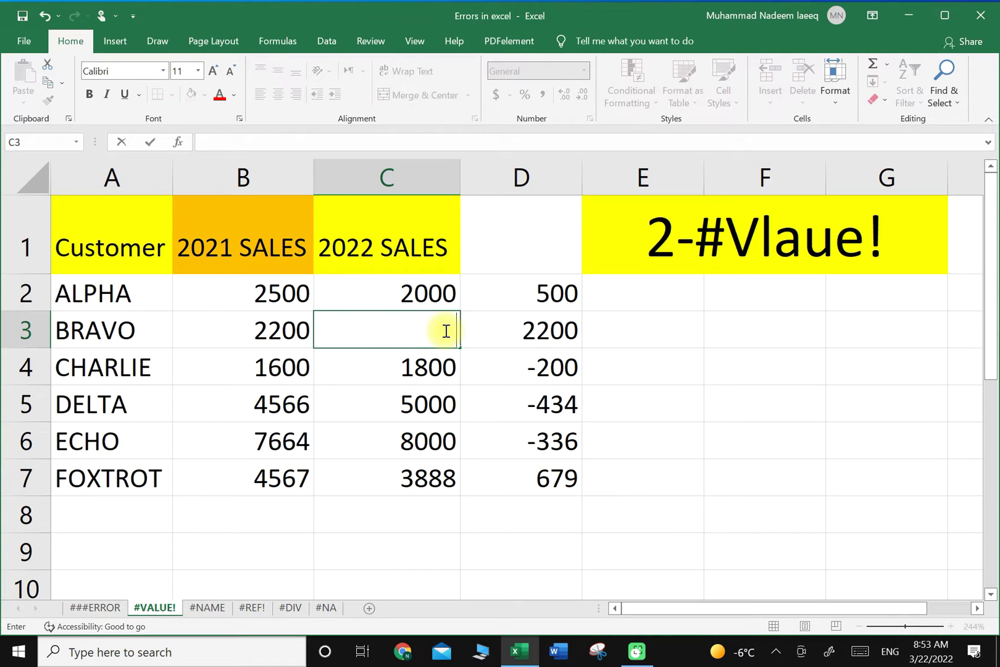
{"action": "type", "text": "missing"}
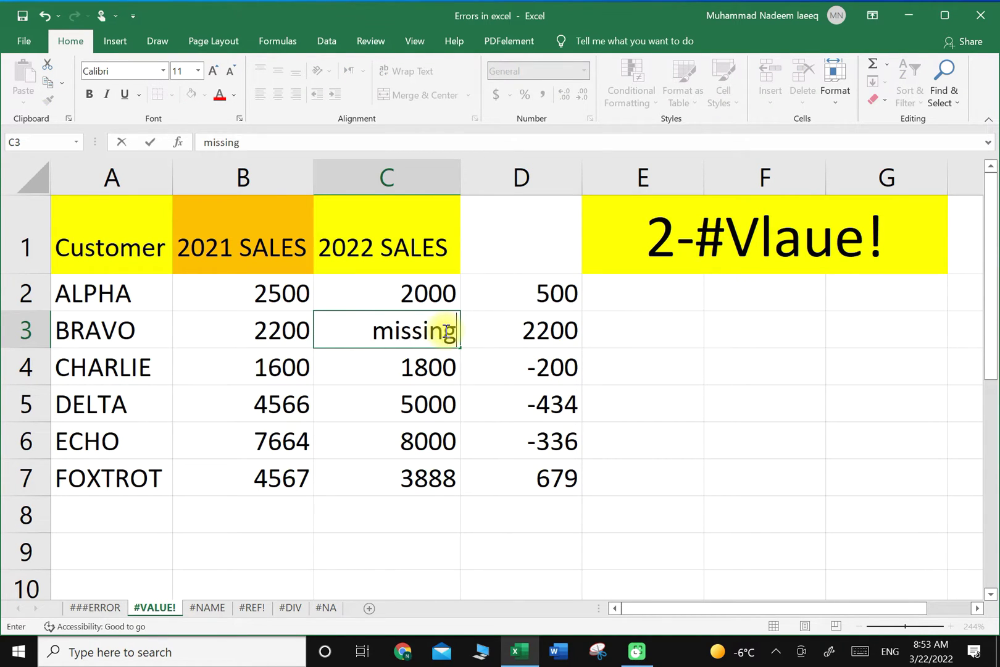
{"action": "key", "text": "Return"}
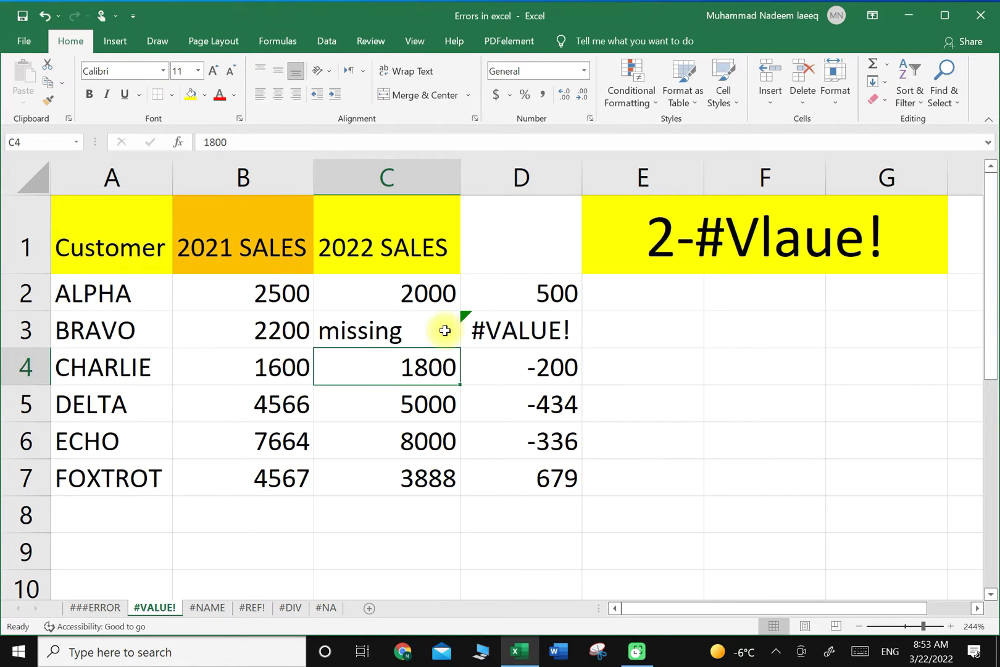
{"action": "left_click", "coordinate": [541, 334]}
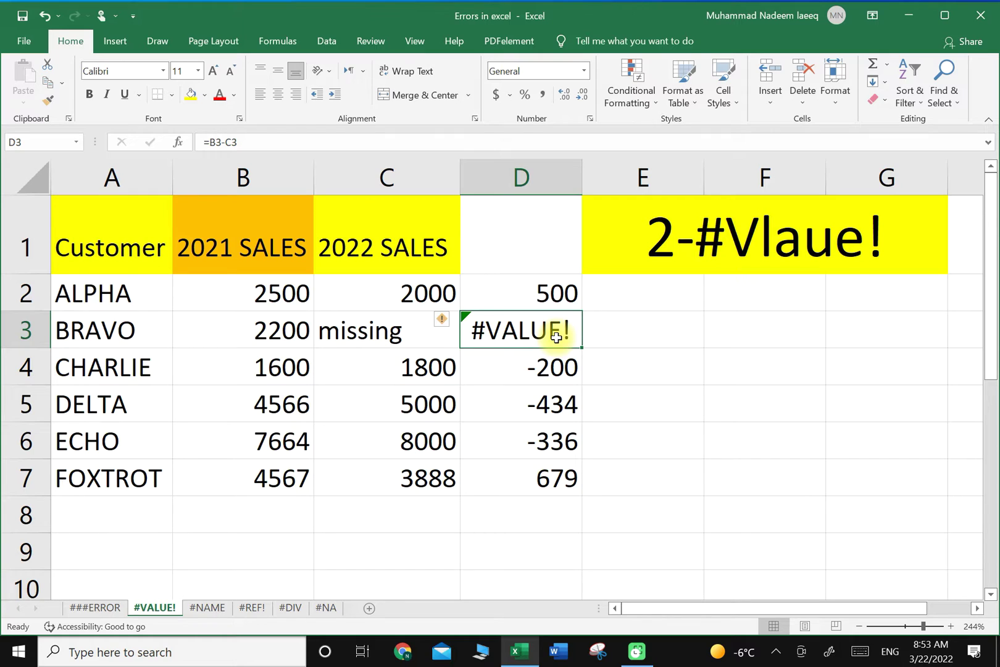
{"action": "left_click", "coordinate": [363, 331]}
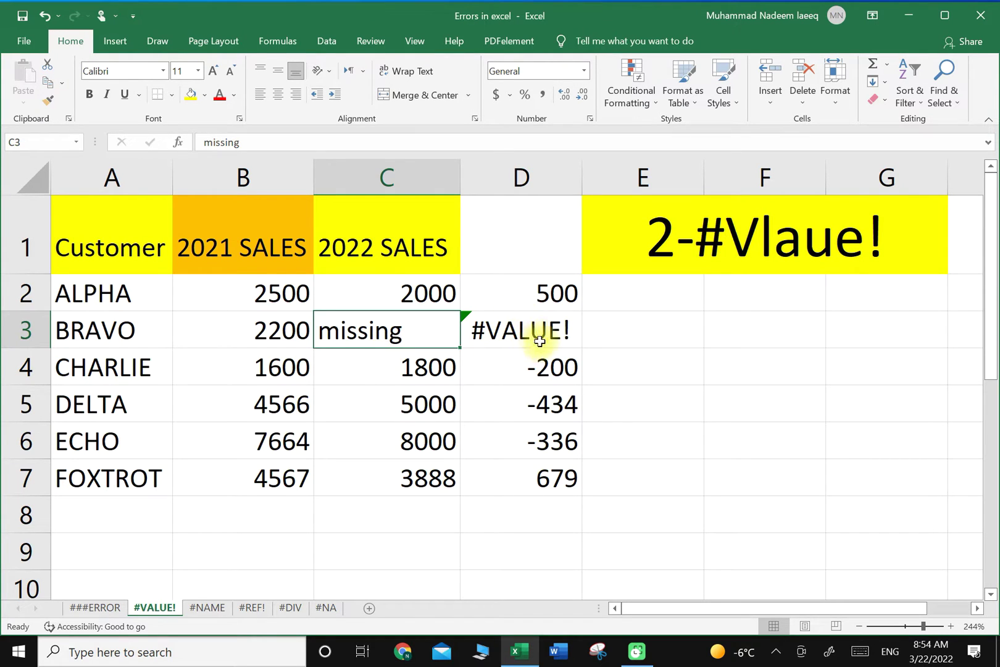
Change the formula in D2 to =B2-SUM(C2)
{"action": "left_click", "coordinate": [560, 293]}
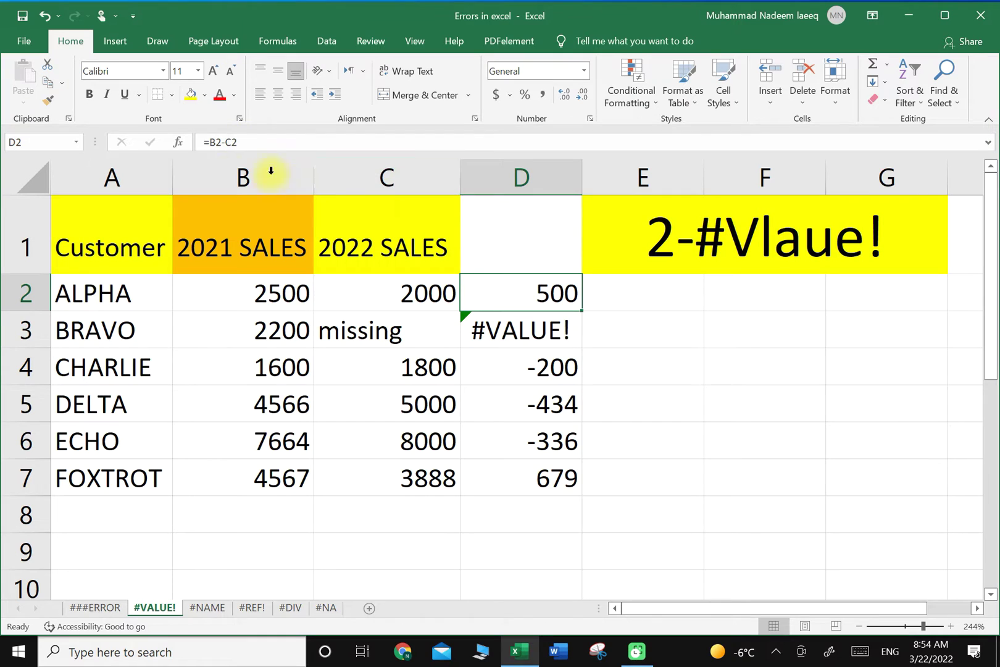
{"action": "left_click", "coordinate": [227, 142]}
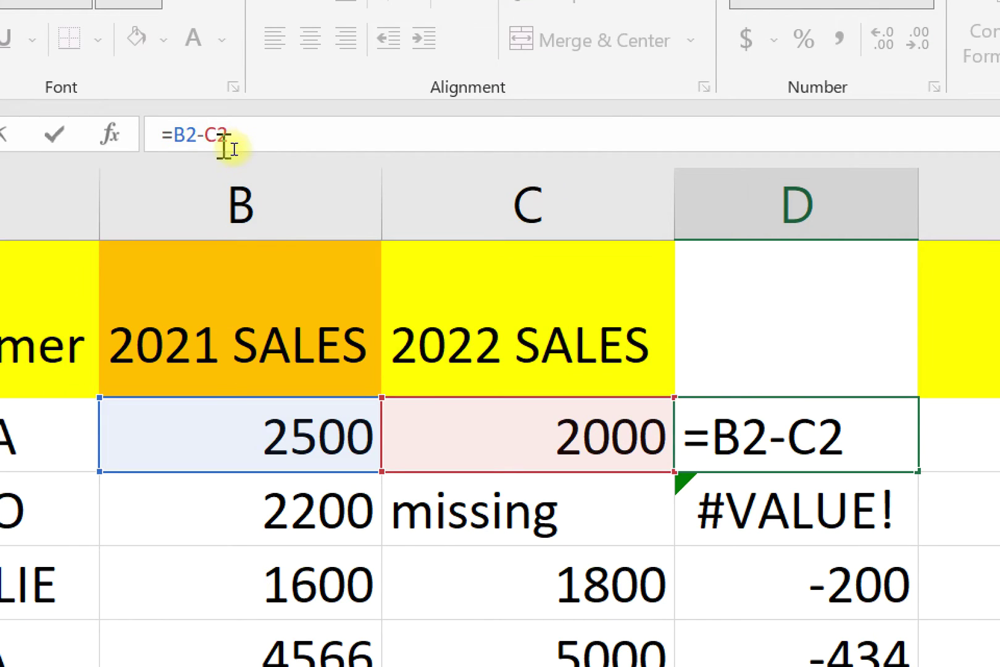
{"action": "type", "text": "sum"}
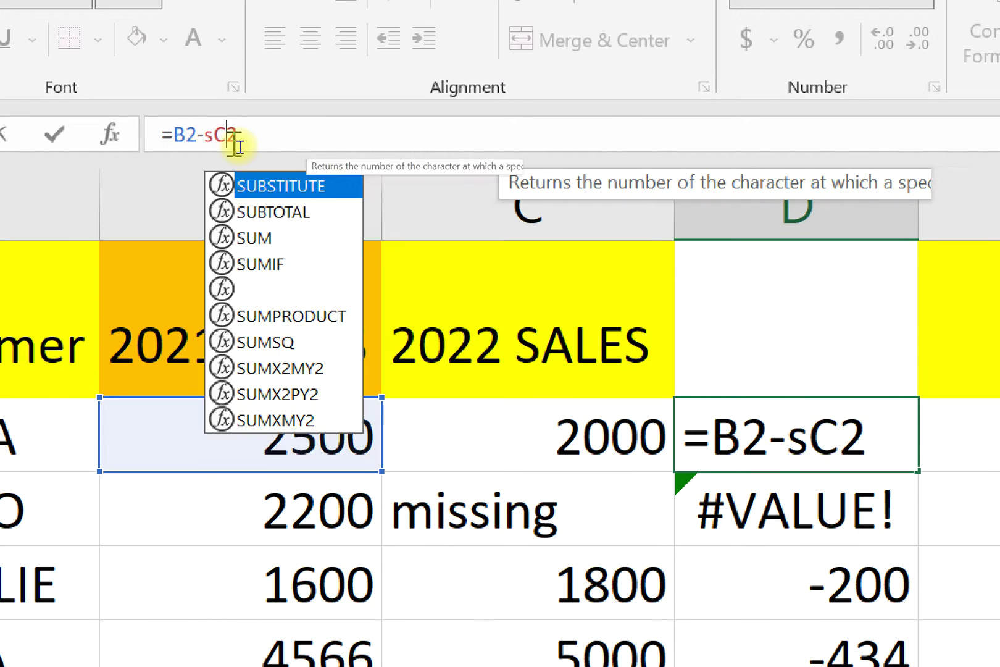
{"action": "double_click", "coordinate": [260, 185]}
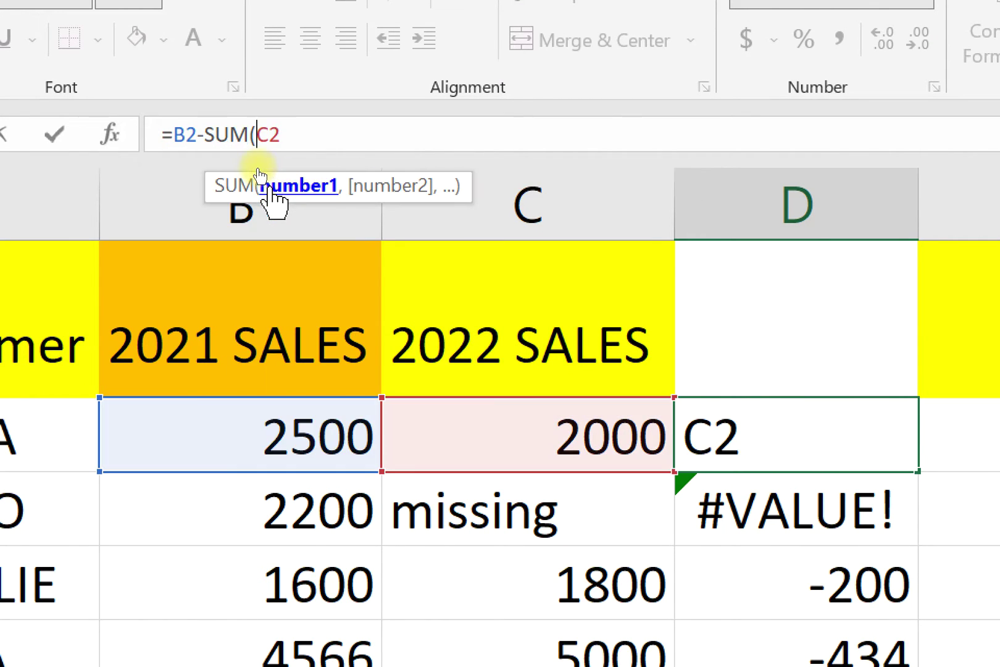
{"action": "left_click", "coordinate": [303, 133]}
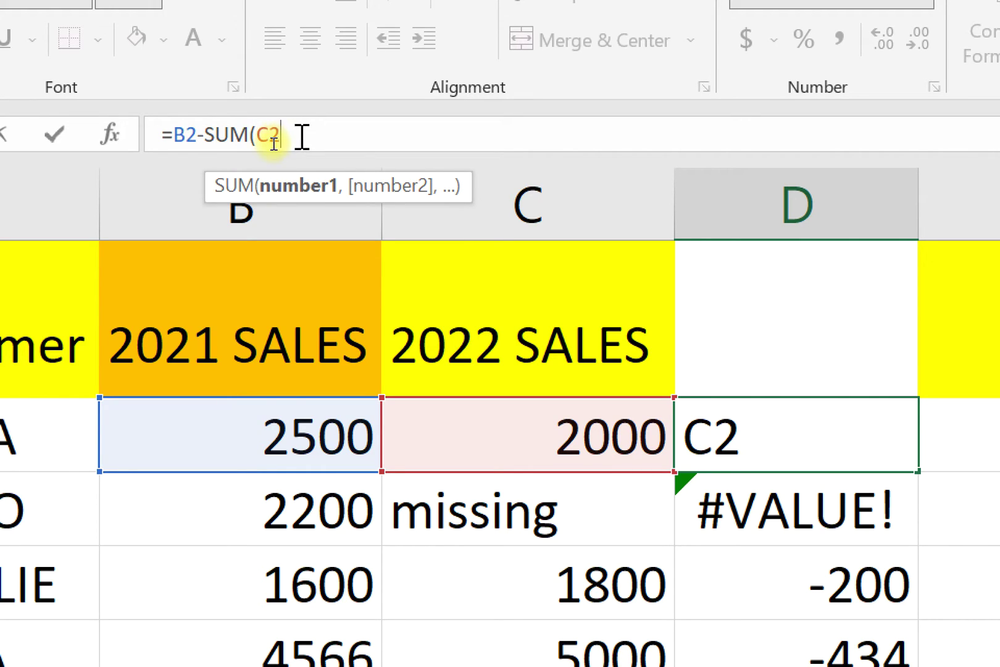
{"action": "type", "text": ")"}
{"action": "key", "text": "Return"}
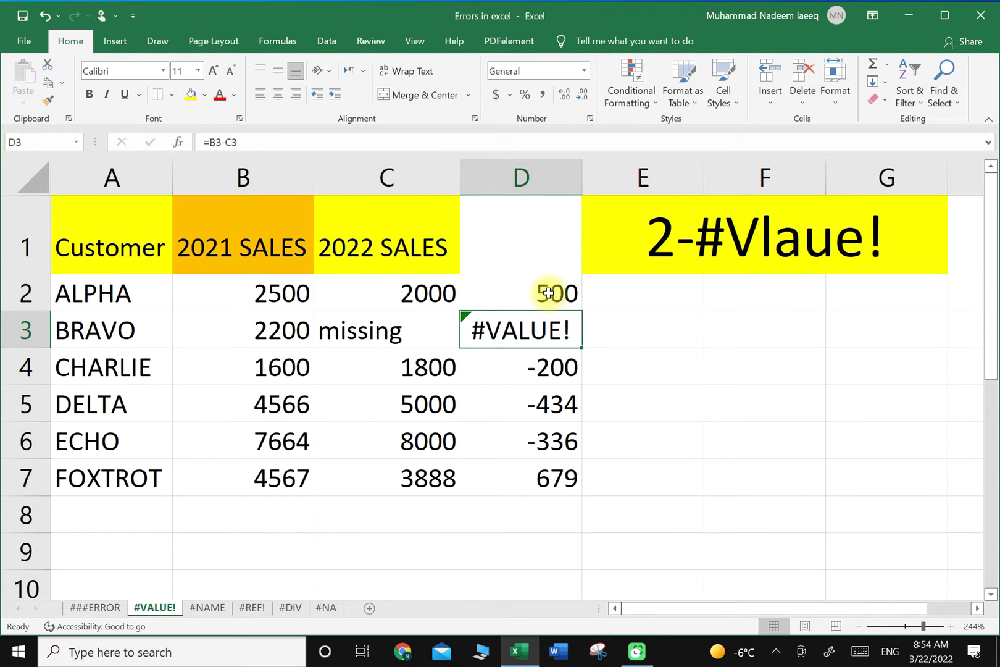
Copy the revised D2 formula down to D7 and check the BRAVO row's difference
{"action": "left_click", "coordinate": [549, 293]}
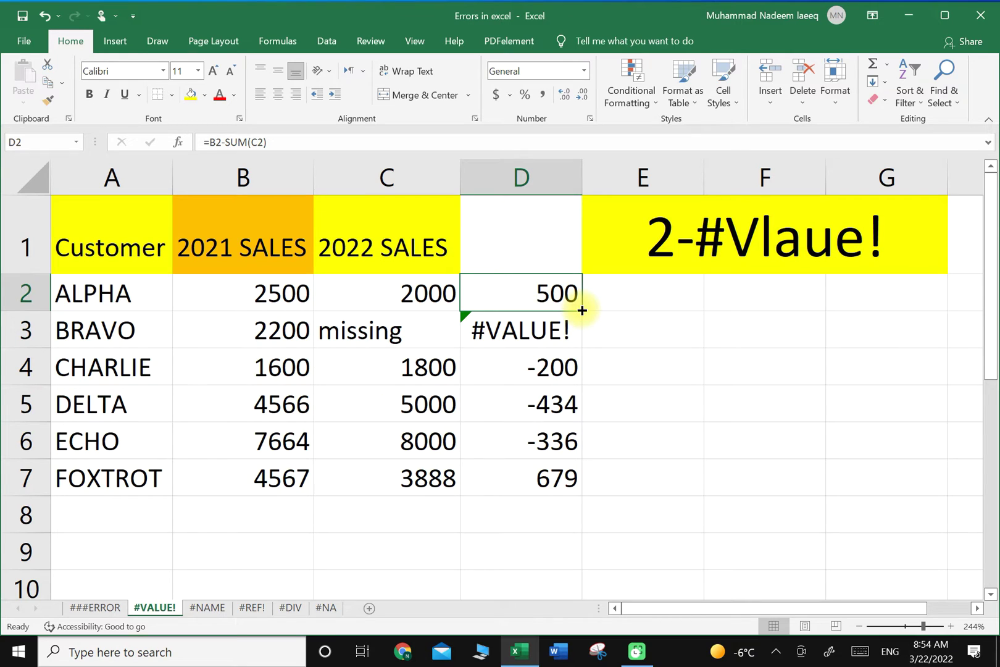
{"action": "left_click_drag", "start_coordinate": [582, 311], "coordinate": [574, 486]}
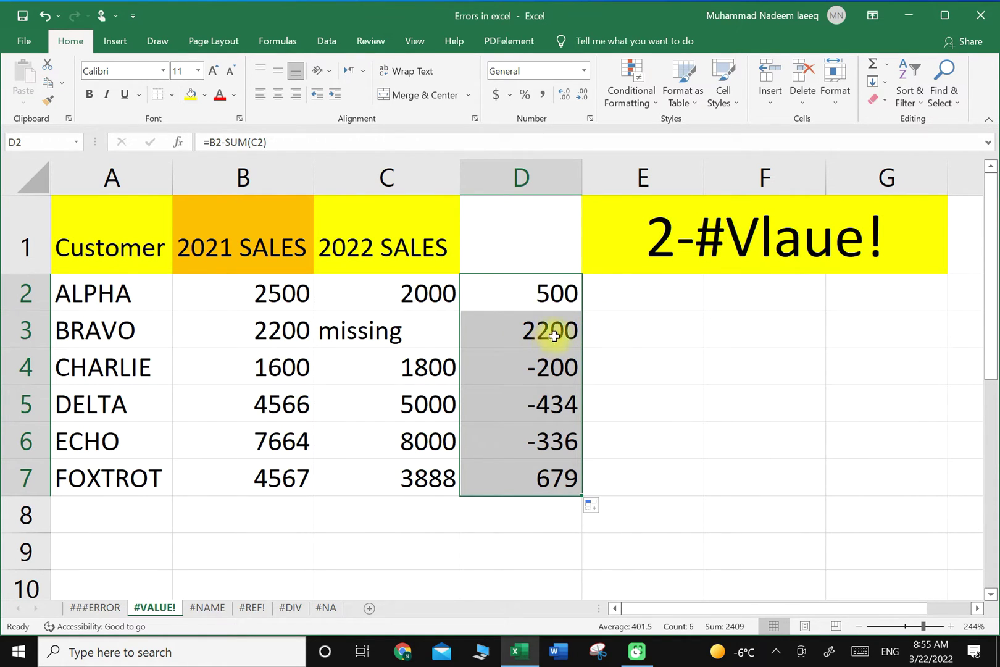
{"action": "left_click", "coordinate": [588, 344]}
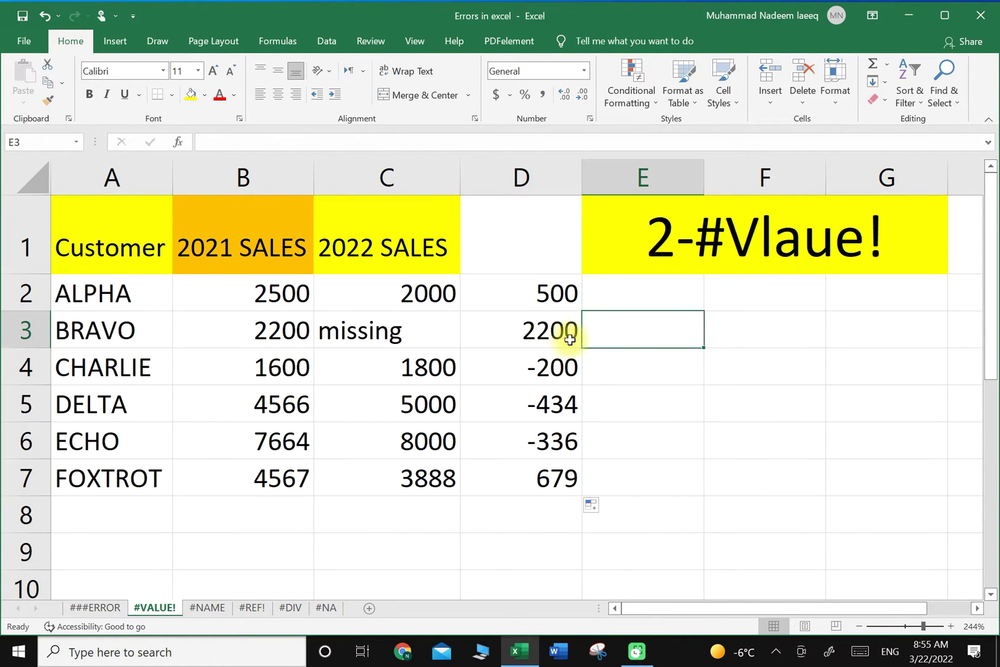
{"action": "left_click", "coordinate": [537, 334]}
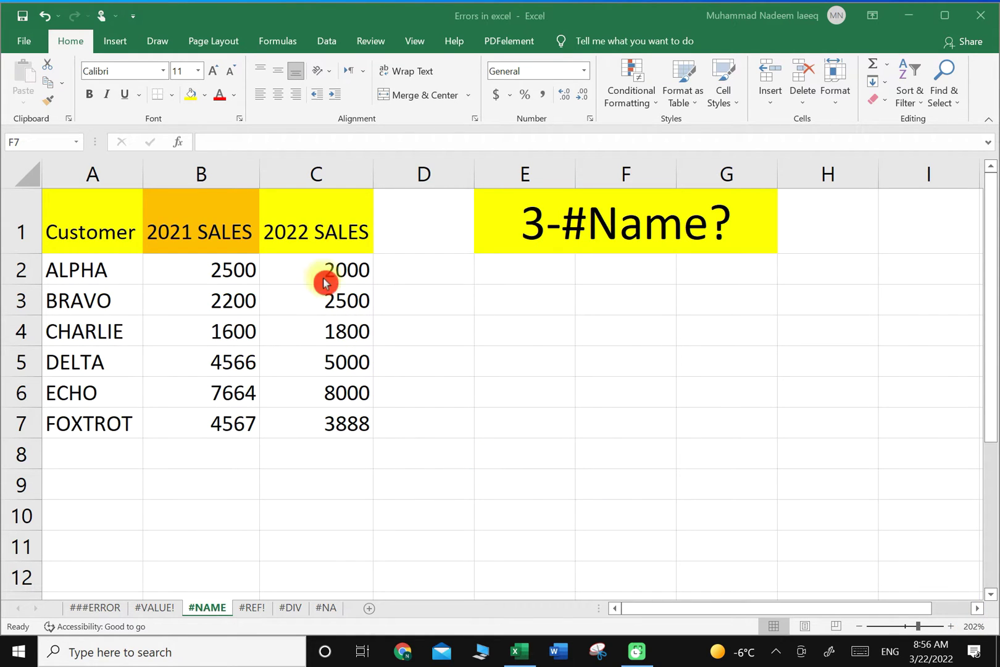
Total the 2021 sales in B8 of the #NAME sheet with =SUM(B2:B7)
{"action": "left_click", "coordinate": [212, 454]}
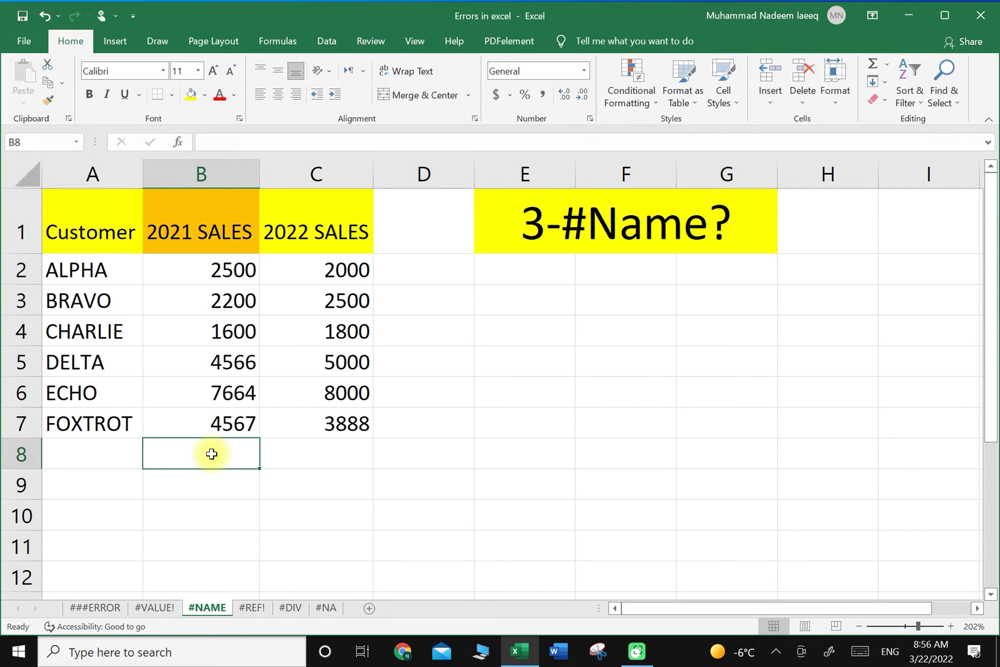
{"action": "type", "text": "=sum"}
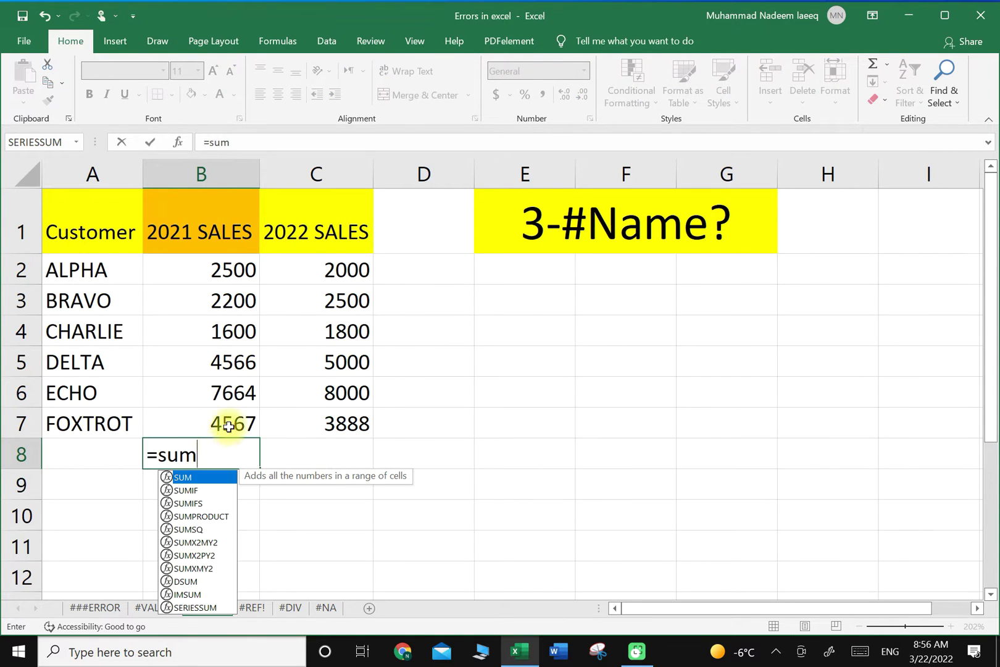
{"action": "left_click", "coordinate": [206, 478]}
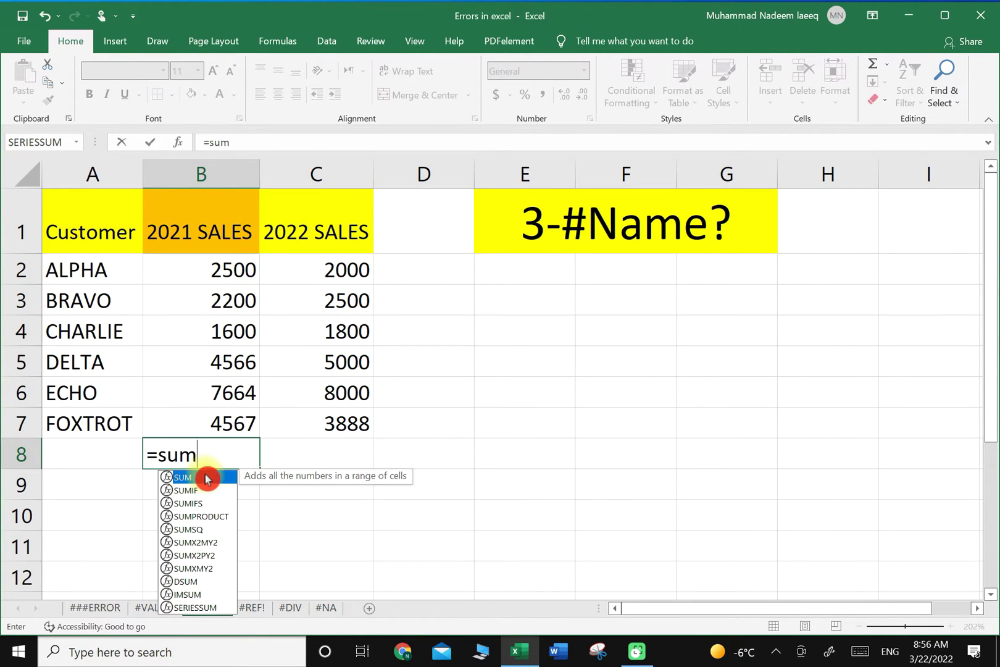
{"action": "double_click", "coordinate": [206, 478]}
{"action": "left_click_drag", "start_coordinate": [239, 268], "coordinate": [242, 415]}
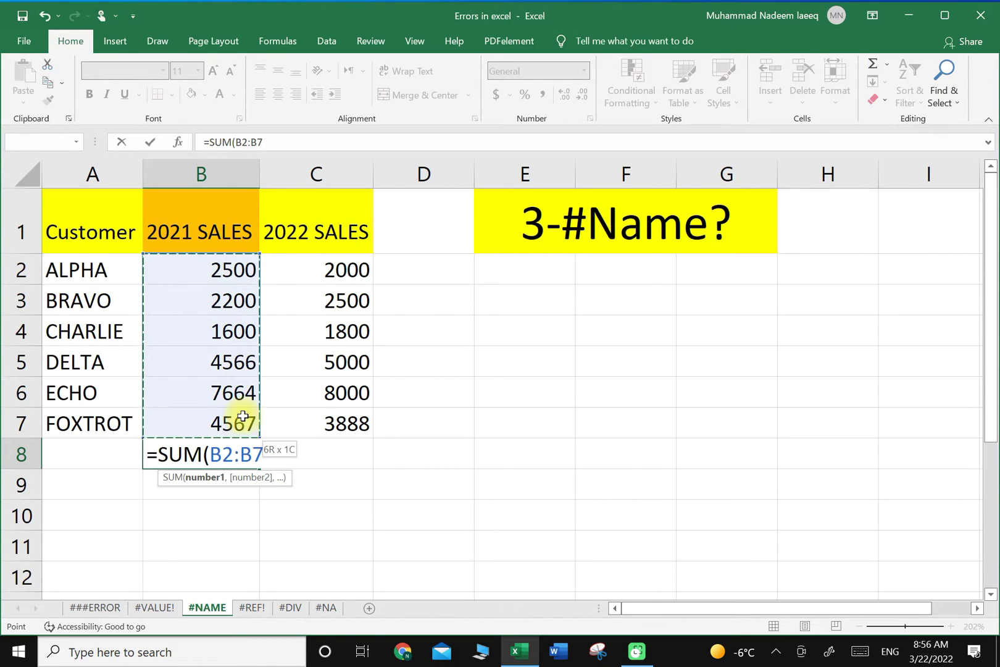
{"action": "key", "text": "Return"}
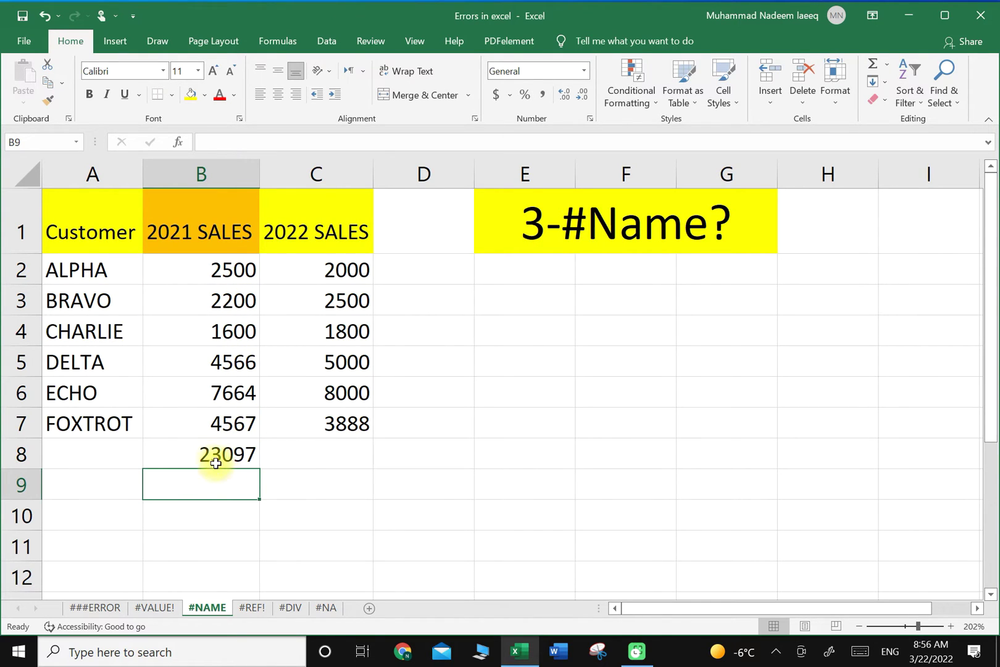
Misspell the function name in B8 so the formula reads =SiM(B2:B7), and undo the change
{"action": "left_click", "coordinate": [217, 457]}
{"action": "left_click", "coordinate": [189, 144]}
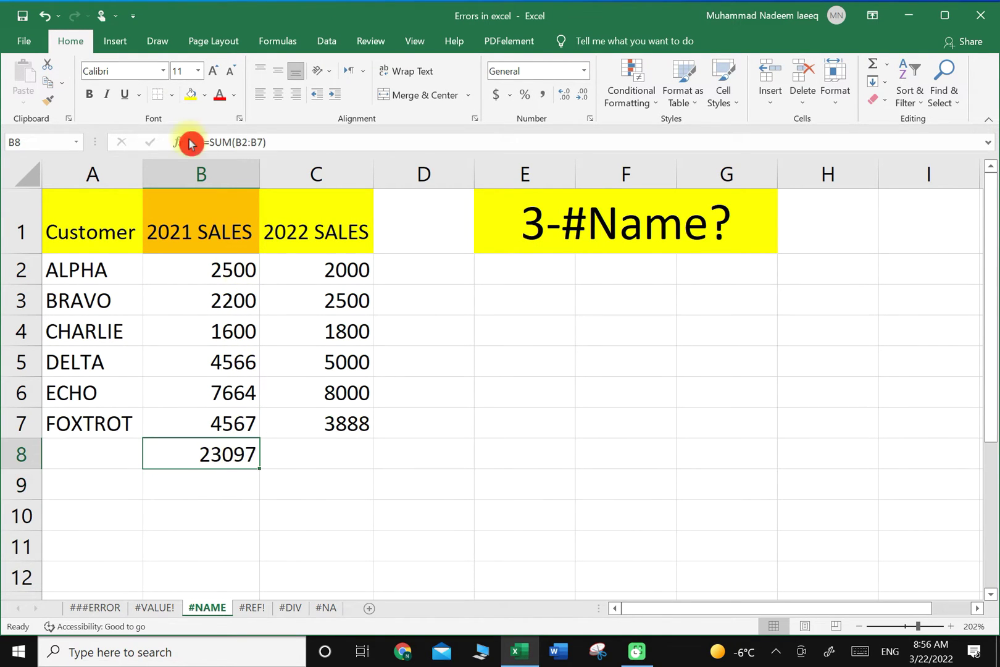
{"action": "left_click", "coordinate": [220, 143]}
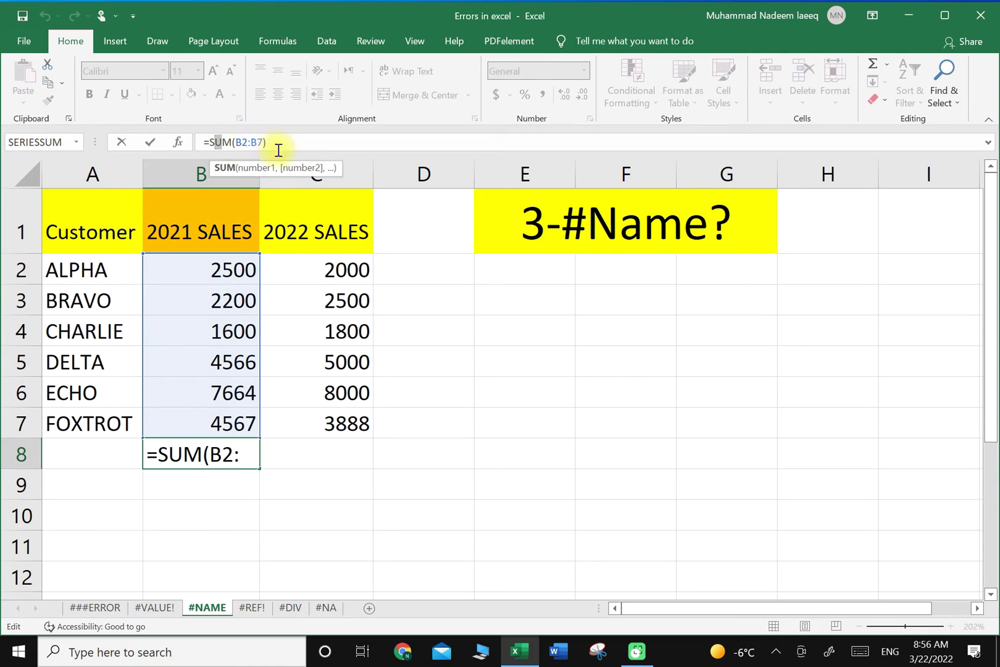
{"action": "key", "text": "Delete"}
{"action": "type", "text": "i"}
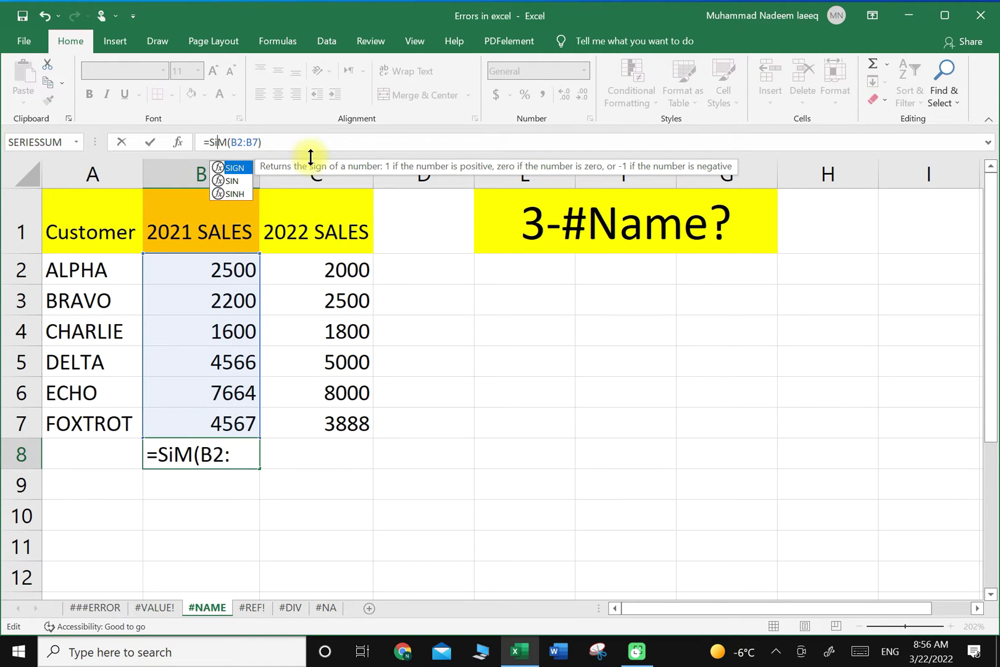
{"action": "key", "text": "Return"}
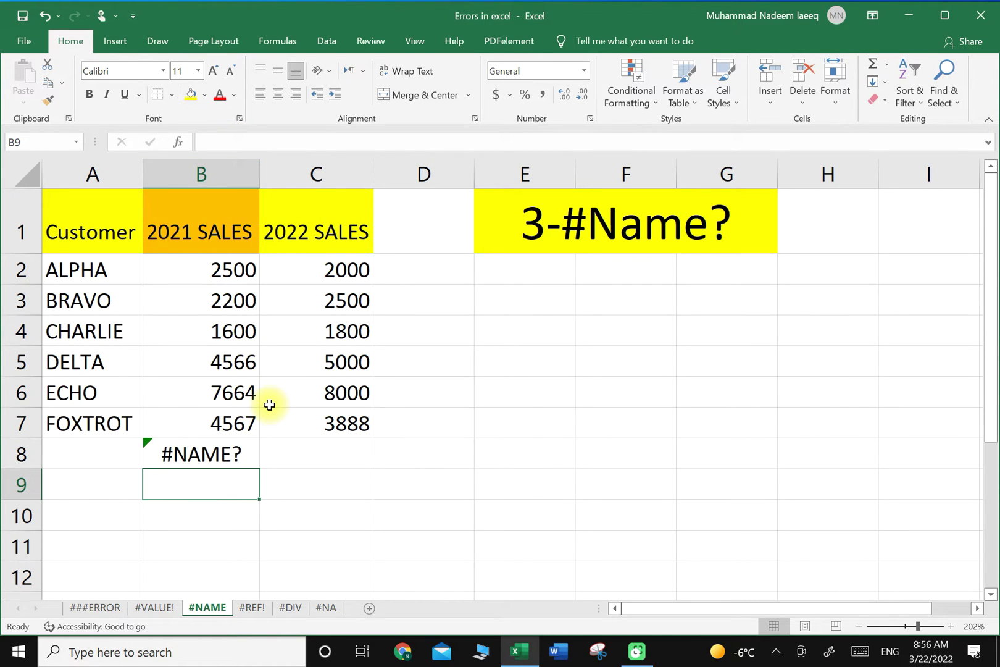
{"action": "left_click", "coordinate": [202, 455]}
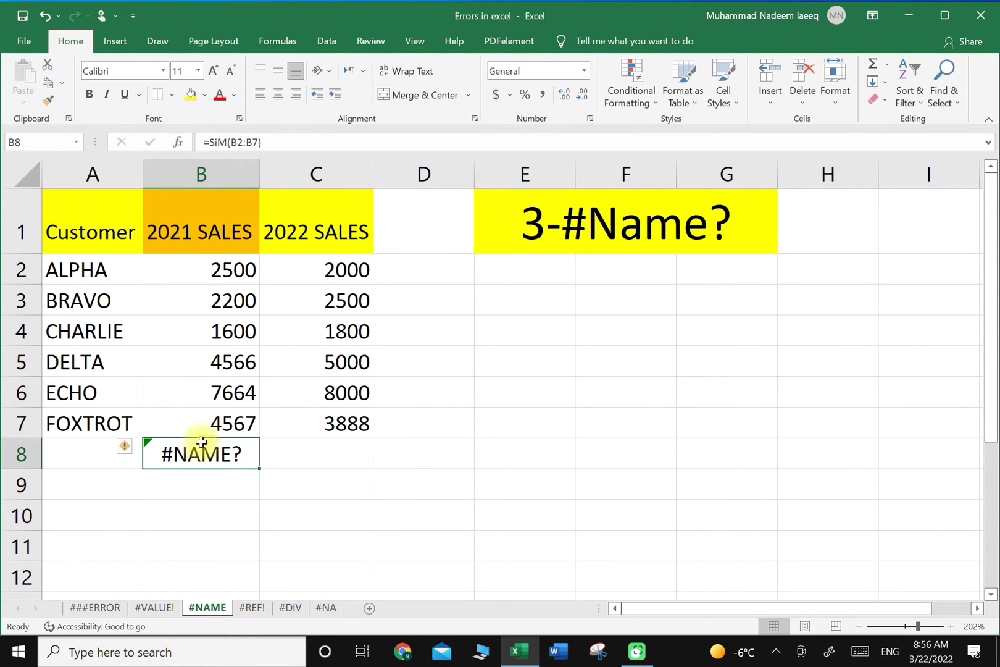
{"action": "left_click", "coordinate": [47, 20]}
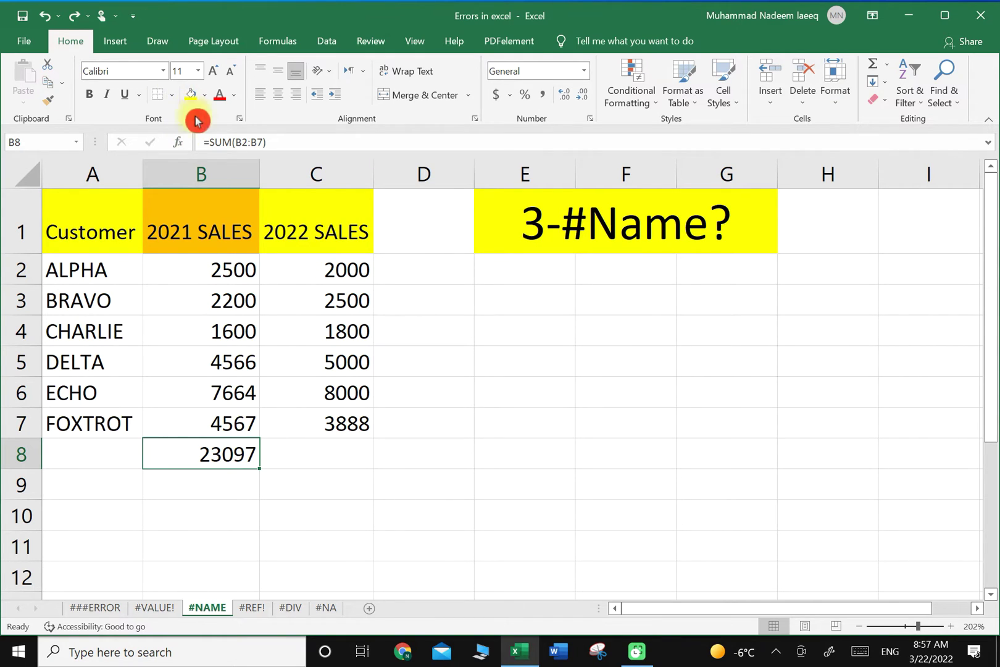
Replace the function name in B8 with a nonexistent one so the formula reads =add(B2:B7)
{"action": "left_click_drag", "start_coordinate": [235, 142], "coordinate": [208, 142]}
{"action": "type", "text": "add"}
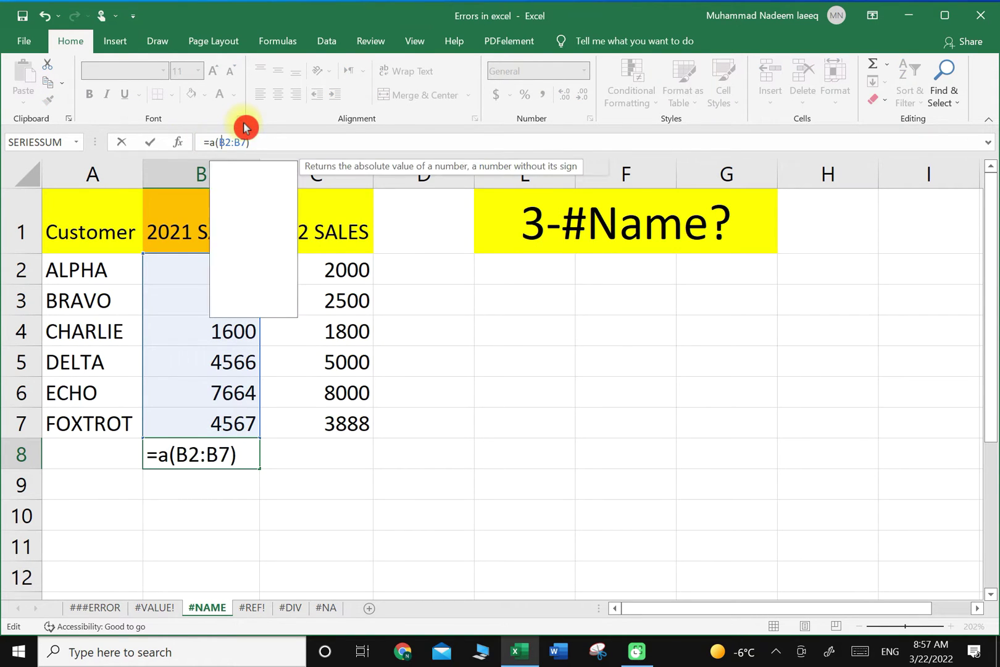
{"action": "key", "text": "Return"}
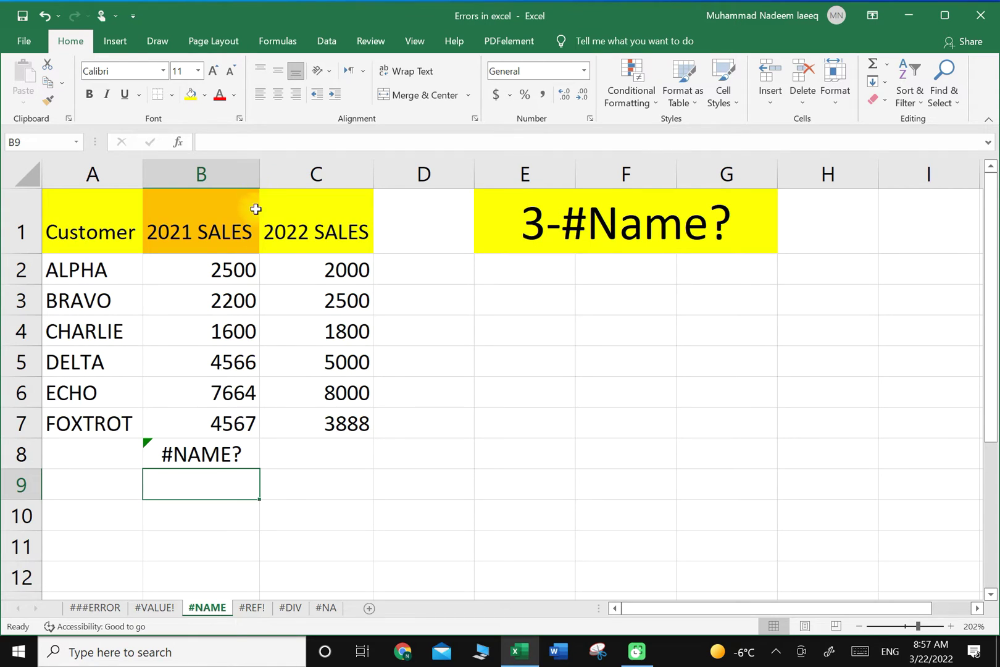
Correct the function name in B8 so the formula reads =sum(B2:B7)
{"action": "left_click", "coordinate": [208, 457]}
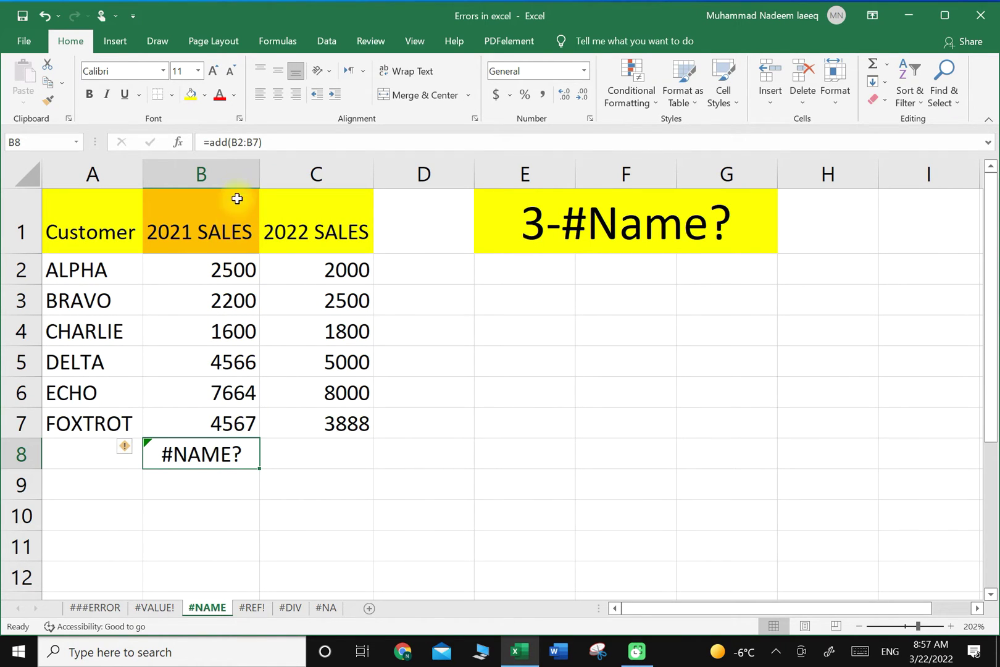
{"action": "left_click", "coordinate": [227, 142]}
{"action": "left_click_drag", "start_coordinate": [227, 142], "coordinate": [210, 142]}
{"action": "type", "text": "sum"}
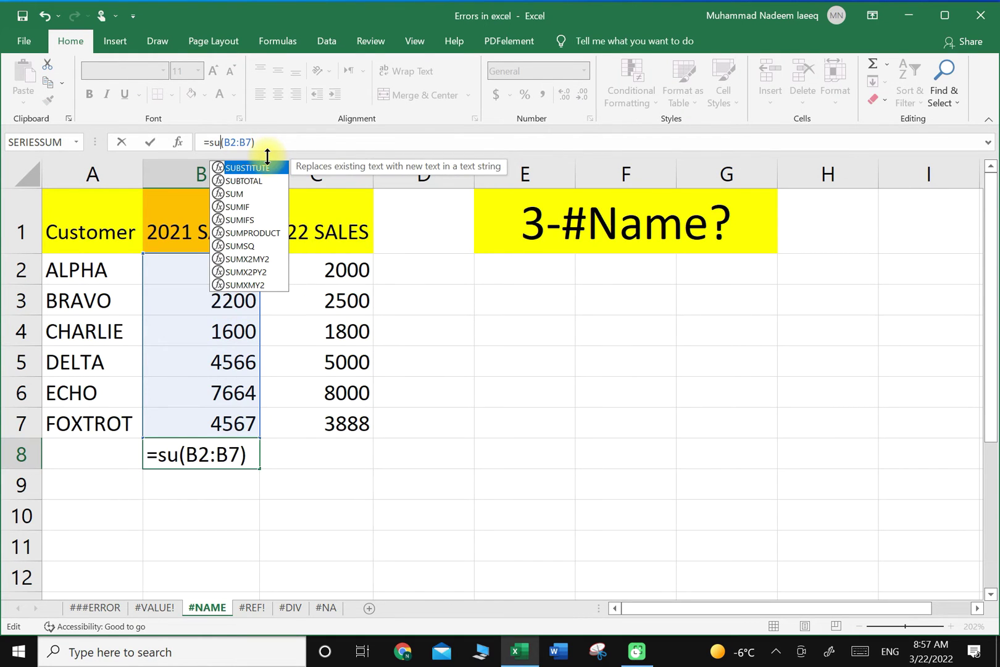
{"action": "key", "text": "Return"}
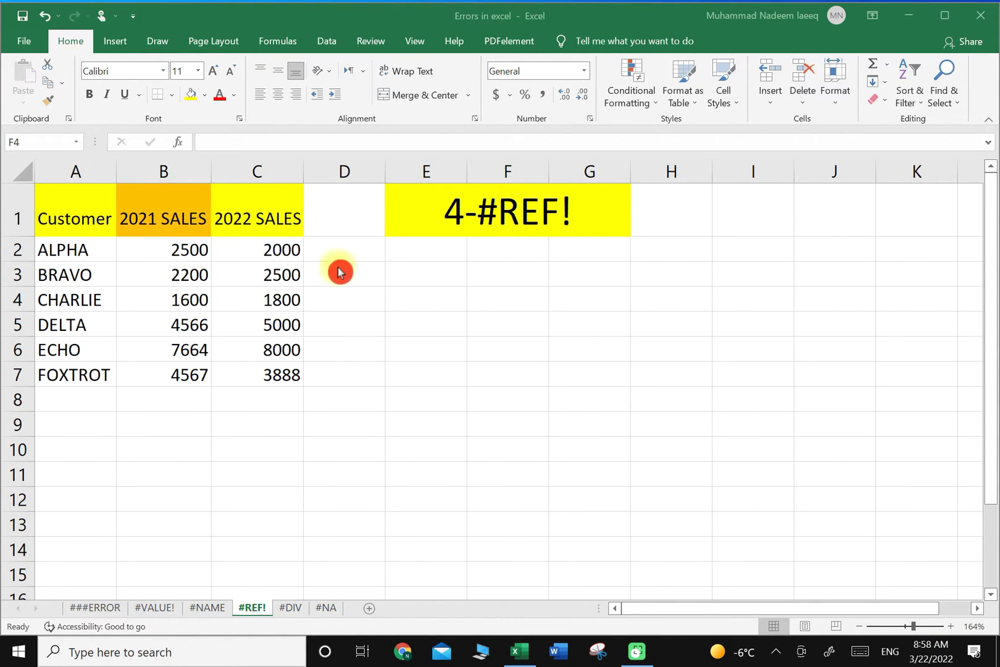
Add ALPHA's 2021 and 2022 sales in D2 of the #REF! sheet with =SUM(B2+C2), and fill the formula down to D7
{"action": "left_click", "coordinate": [332, 248]}
{"action": "left_click", "coordinate": [332, 248]}
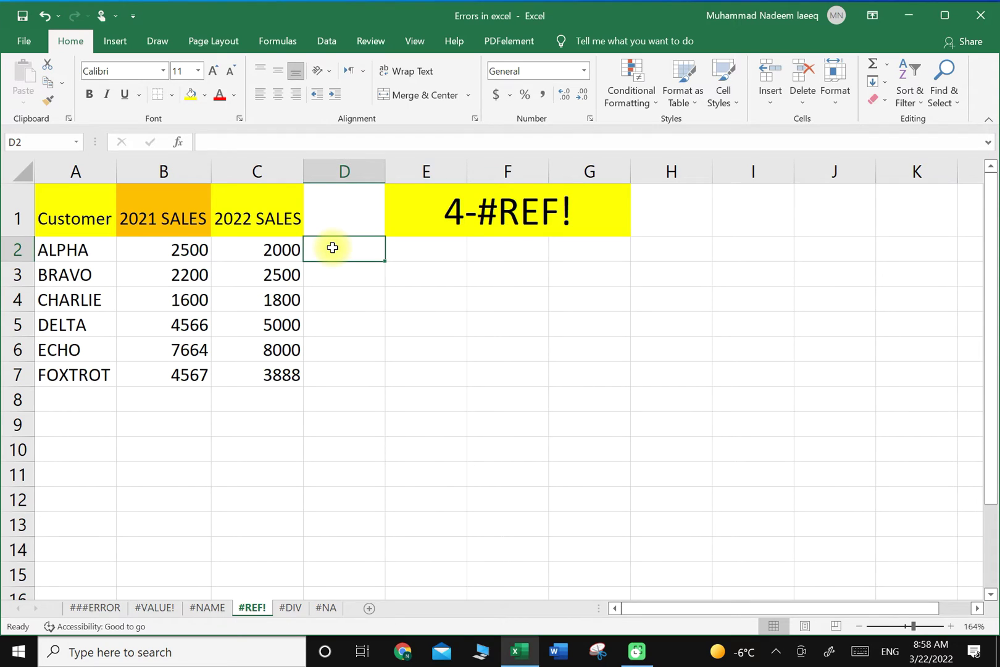
{"action": "type", "text": "=sum"}
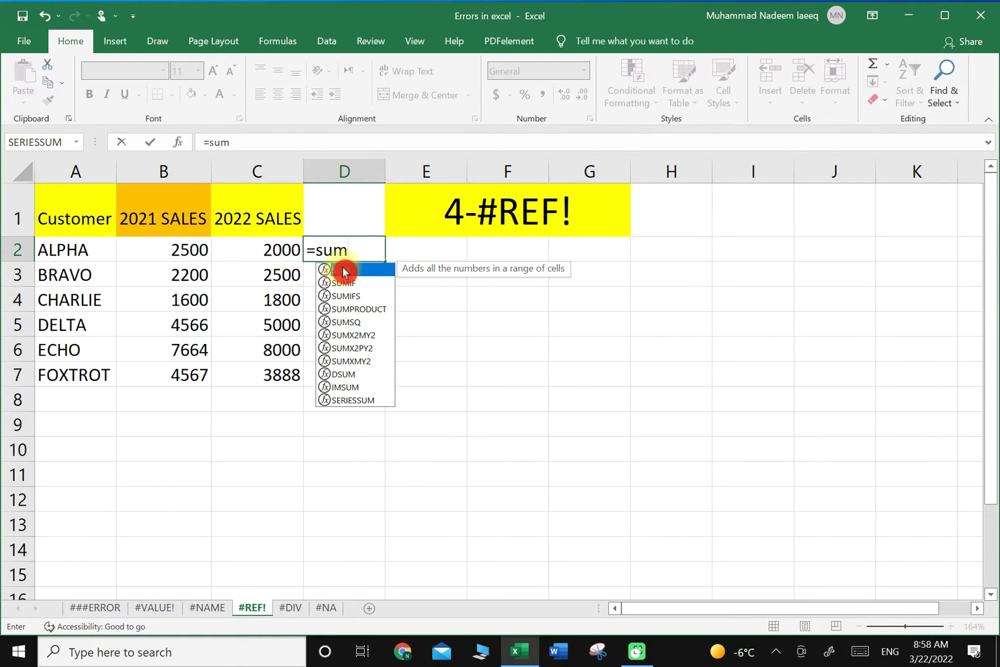
{"action": "double_click", "coordinate": [344, 268]}
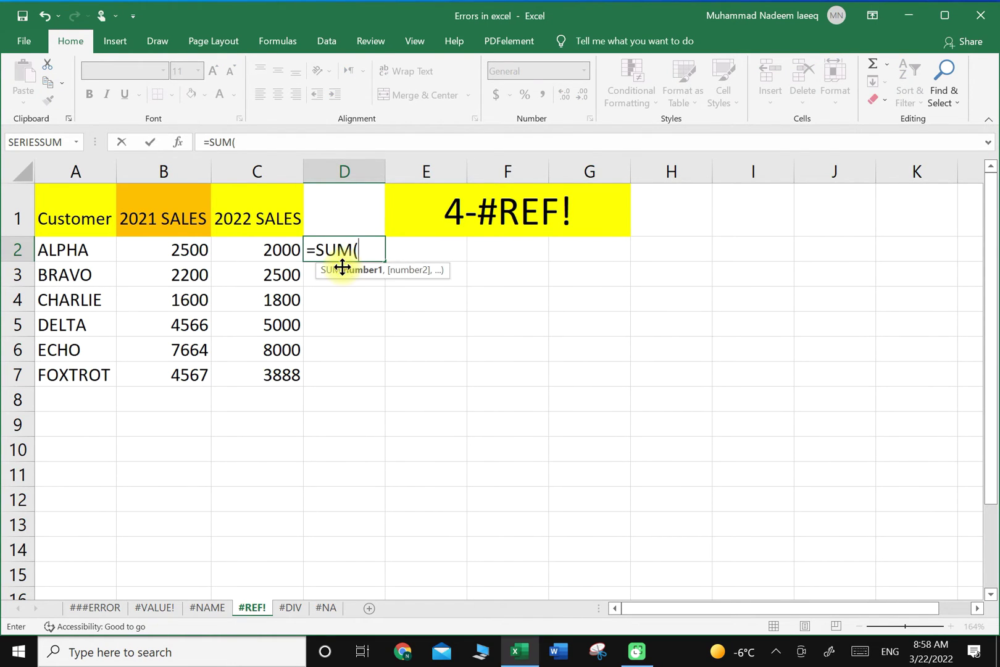
{"action": "left_click", "coordinate": [196, 250]}
{"action": "type", "text": "+"}
{"action": "left_click", "coordinate": [290, 254]}
{"action": "key", "text": "Return"}
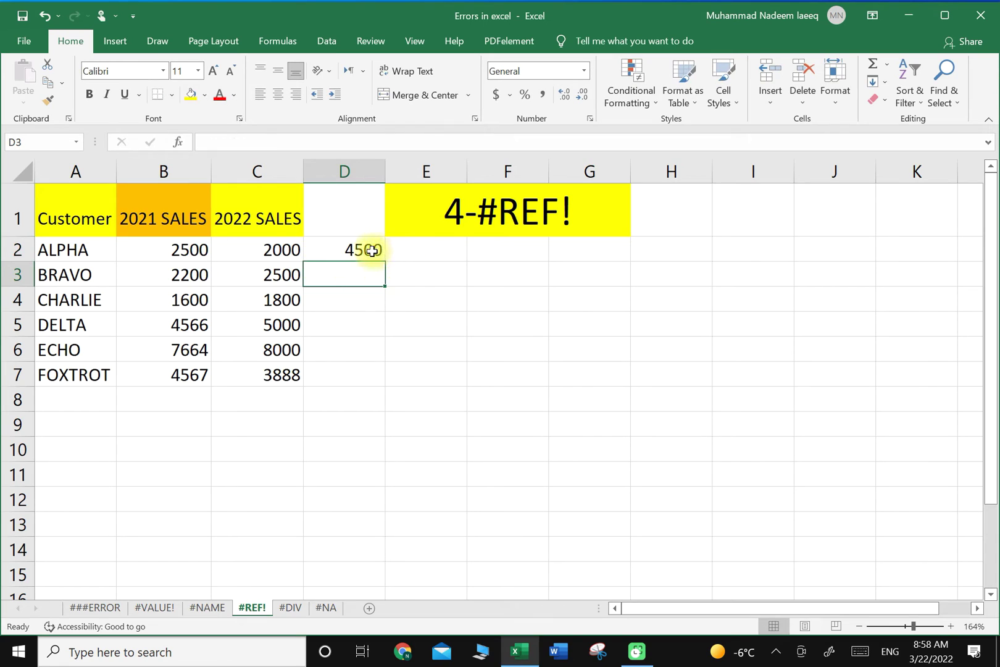
{"action": "left_click", "coordinate": [364, 251]}
{"action": "double_click", "coordinate": [384, 262]}
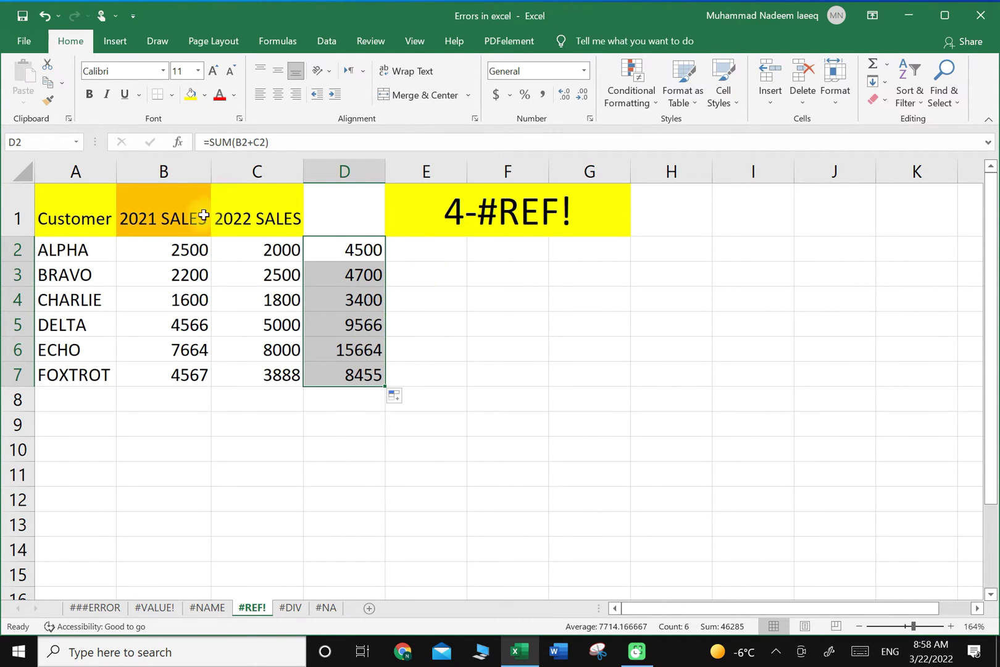
Delete the whole 2021 SALES column and inspect the first total's formula in C2
{"action": "left_click", "coordinate": [172, 168]}
{"action": "right_click", "coordinate": [171, 168]}
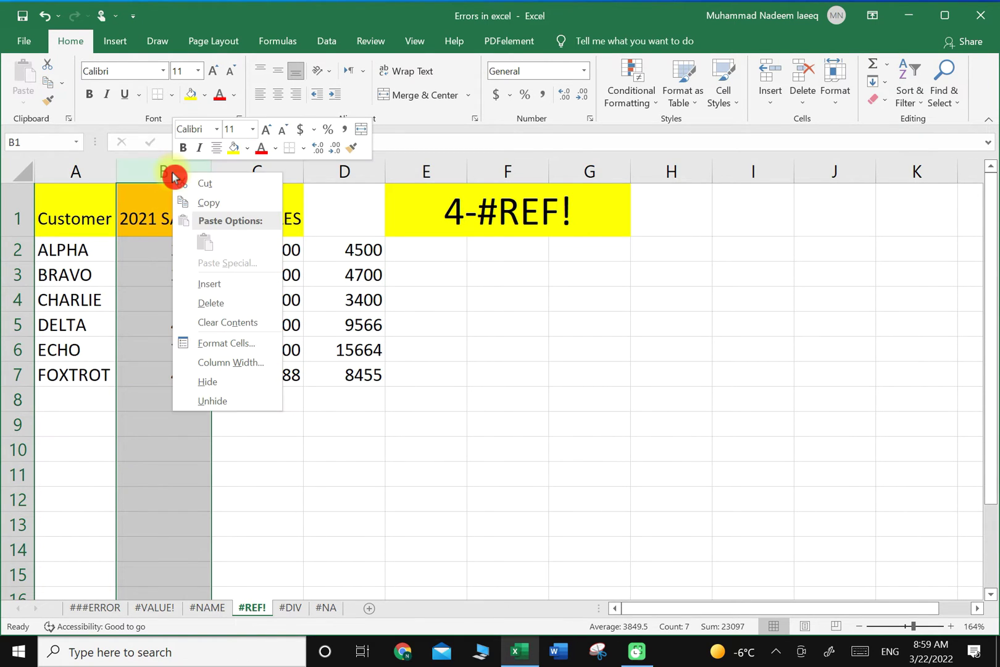
{"action": "left_click", "coordinate": [226, 301]}
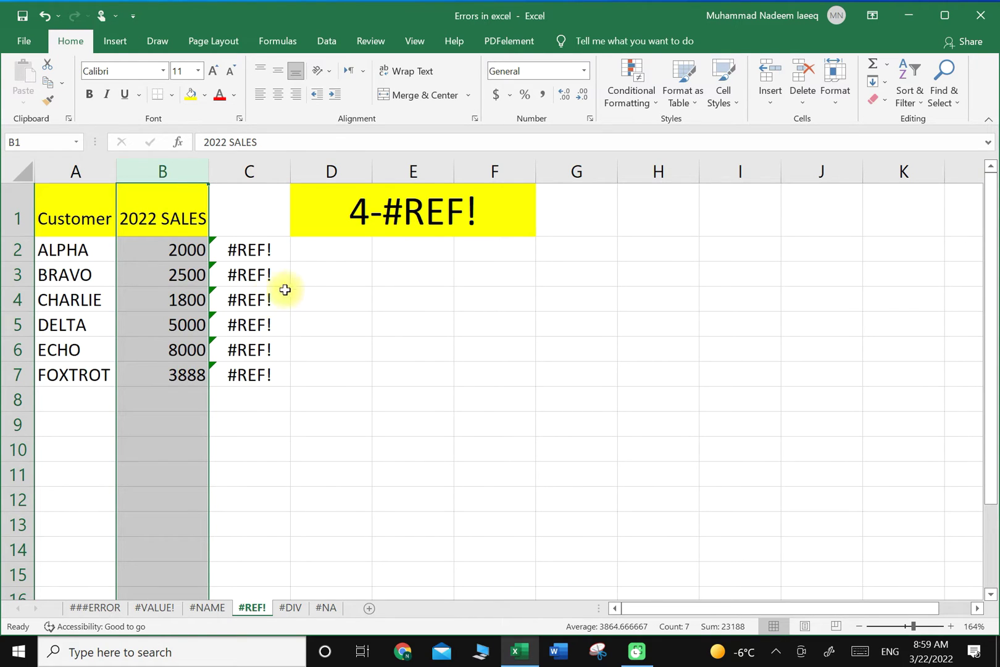
{"action": "left_click", "coordinate": [257, 250]}
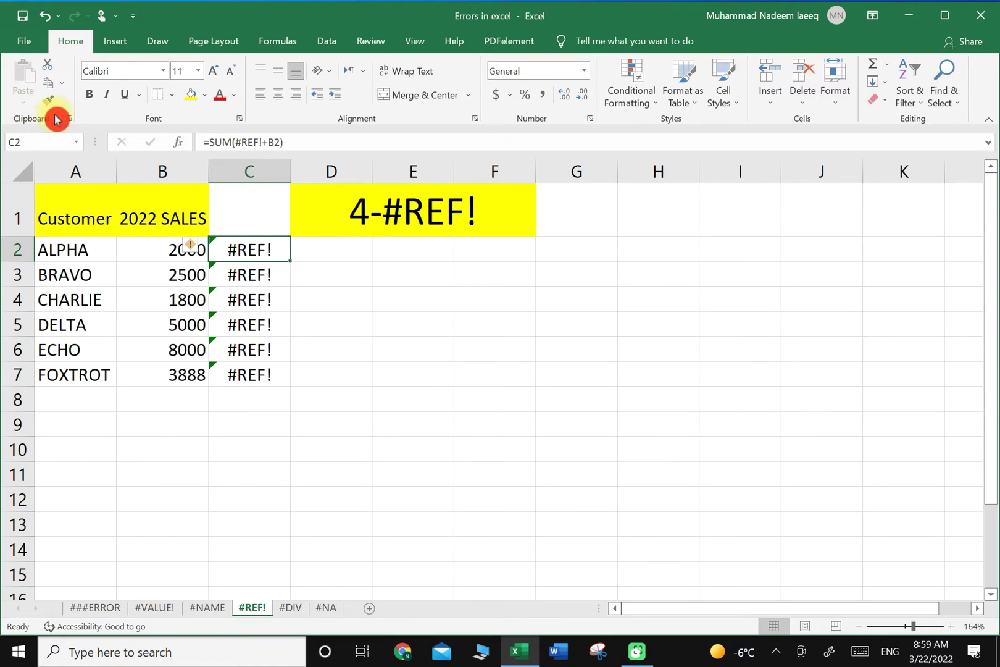
Undo the deletion of the 2021 SALES column
{"action": "left_click", "coordinate": [45, 16]}
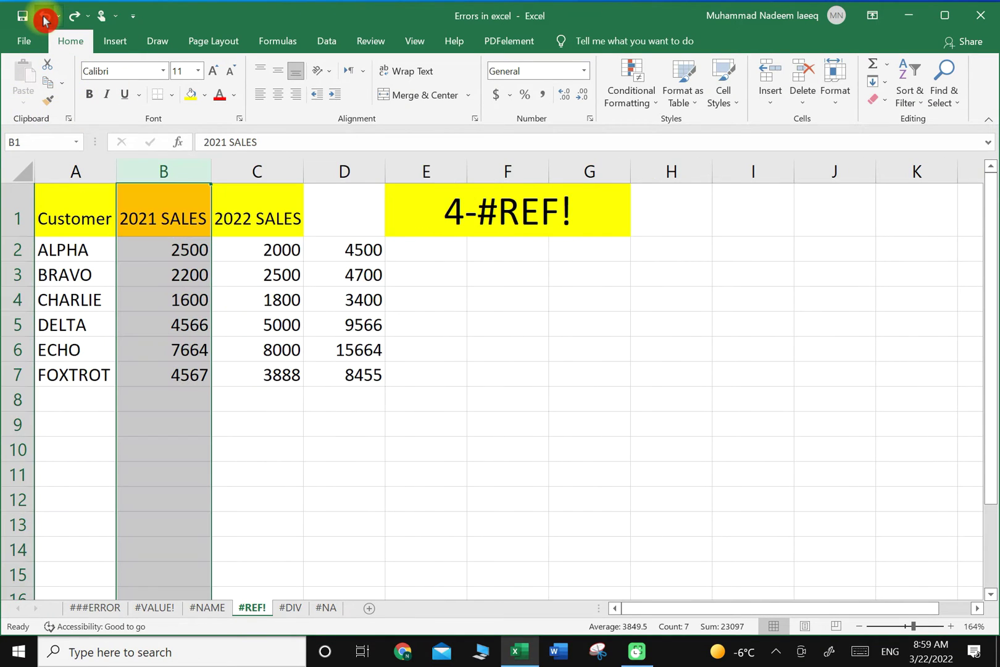
{"action": "left_click", "coordinate": [45, 18]}
{"action": "left_click", "coordinate": [77, 23]}
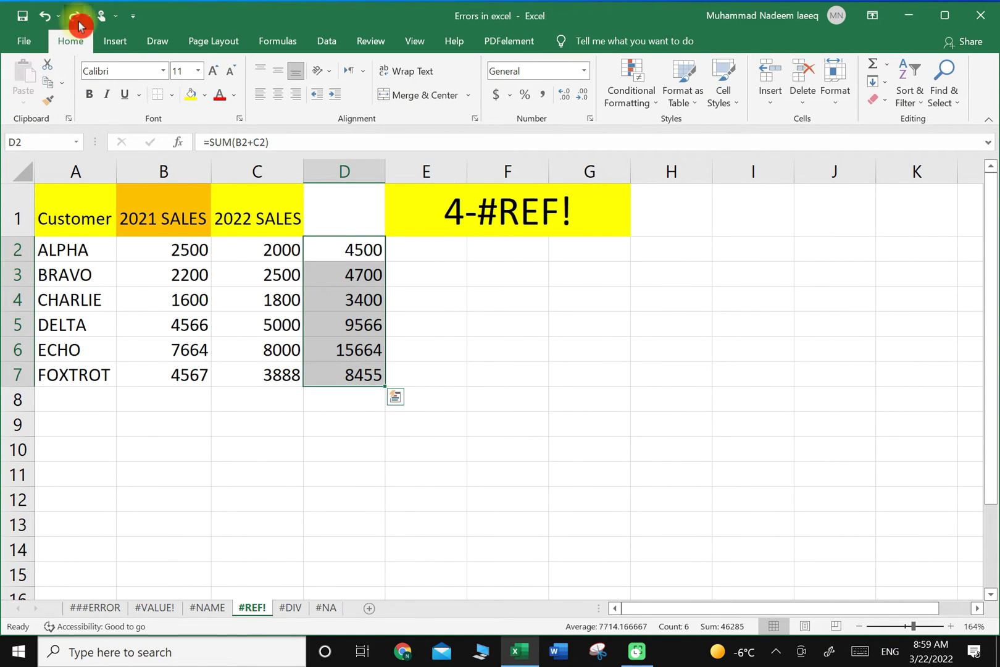
{"action": "left_click", "coordinate": [426, 350]}
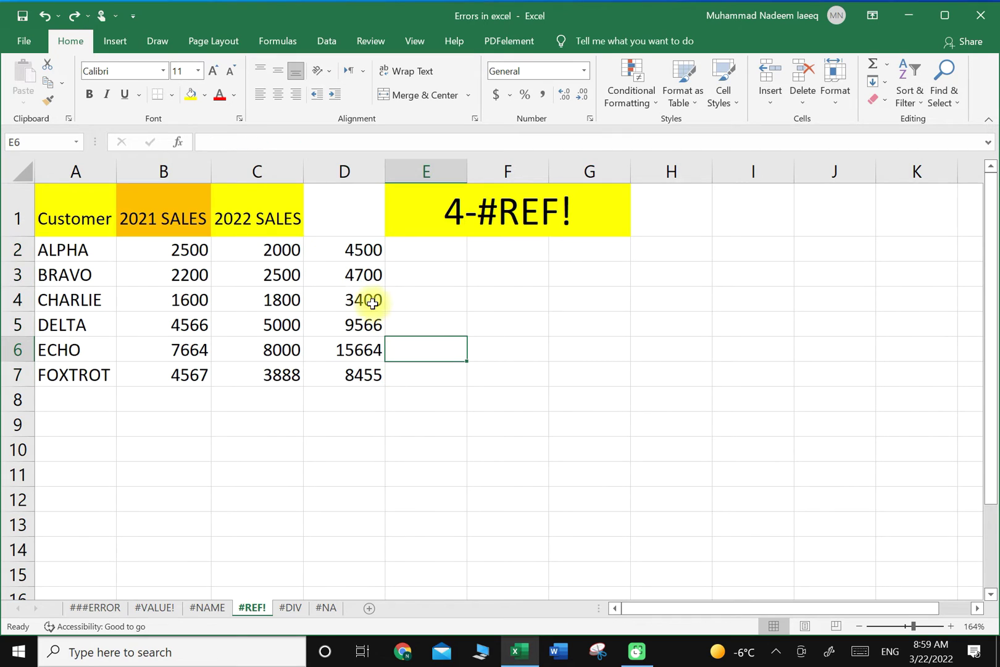
Copy the totals in D2:D7, paste them starting at B9, and compare the pasted formulas with the sales figures in B2:C7
{"action": "left_click_drag", "start_coordinate": [341, 247], "coordinate": [364, 367]}
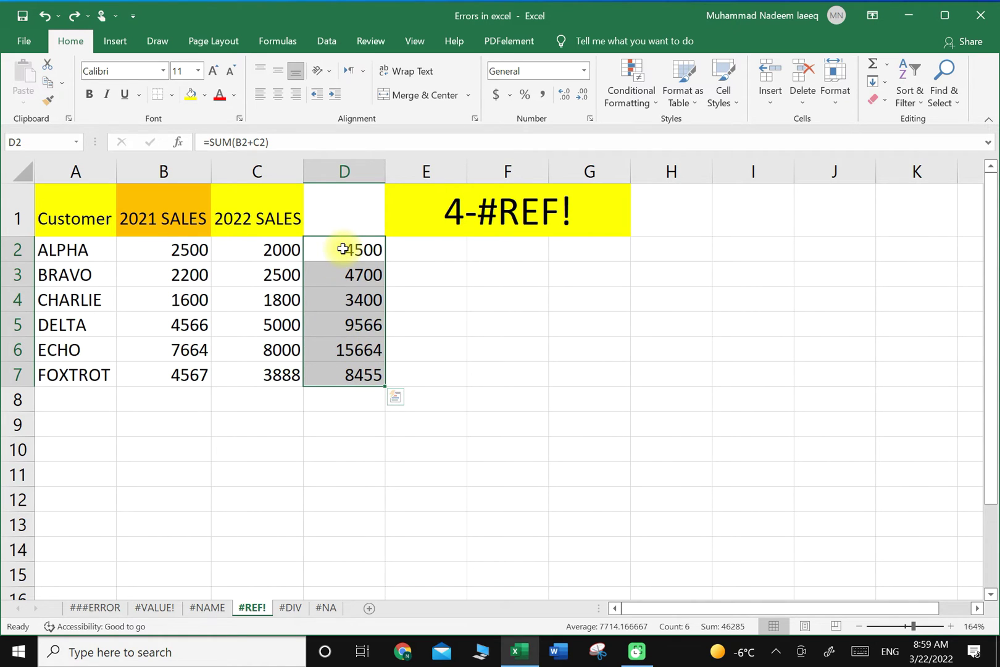
{"action": "right_click", "coordinate": [345, 249]}
{"action": "left_click", "coordinate": [398, 283]}
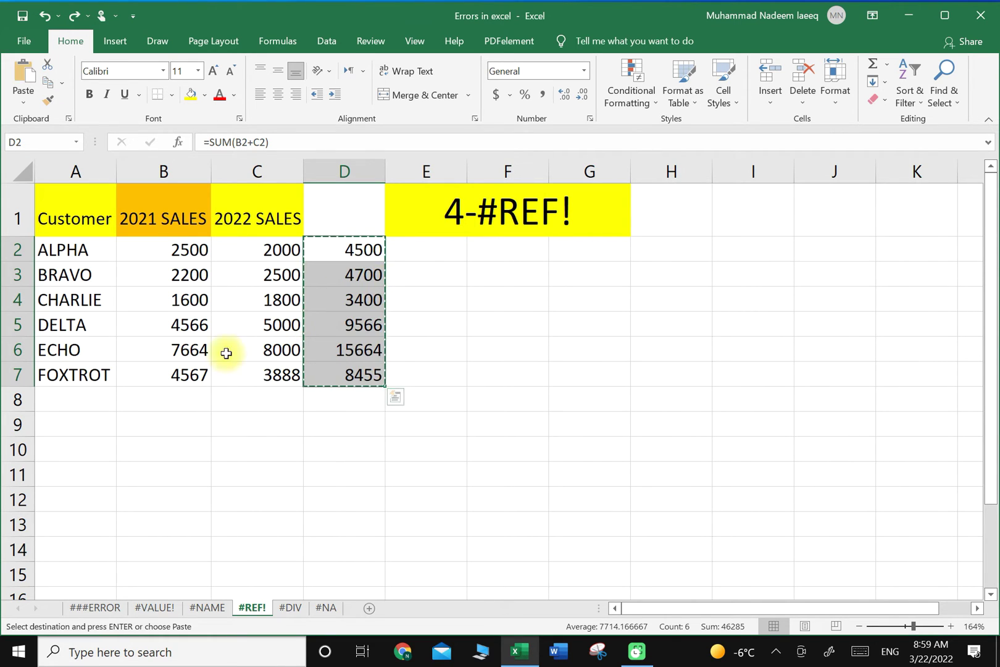
{"action": "left_click", "coordinate": [136, 424]}
{"action": "right_click", "coordinate": [171, 436]}
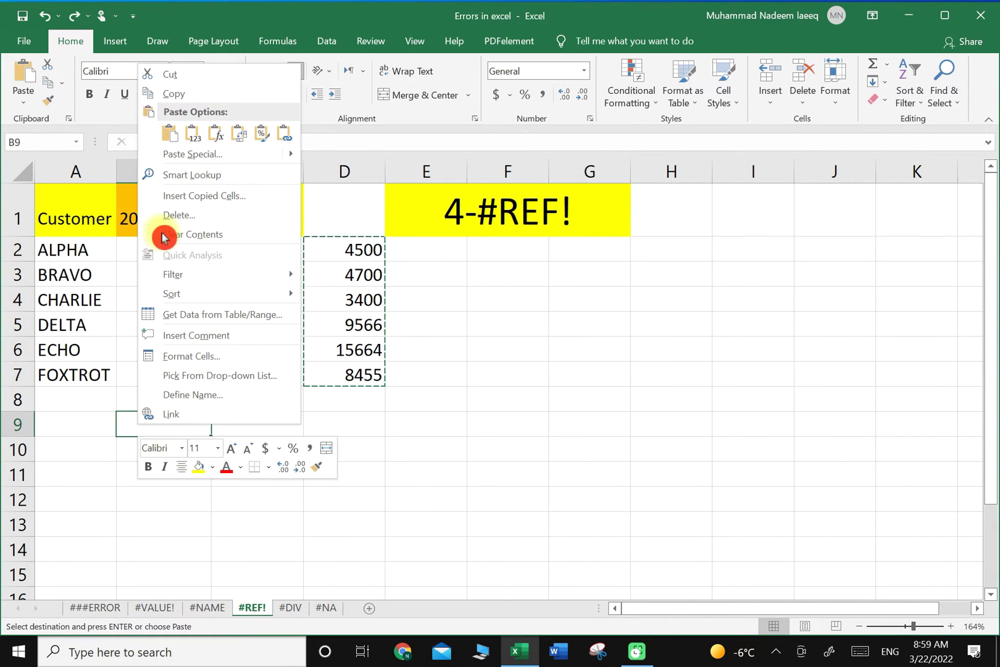
{"action": "left_click", "coordinate": [169, 133]}
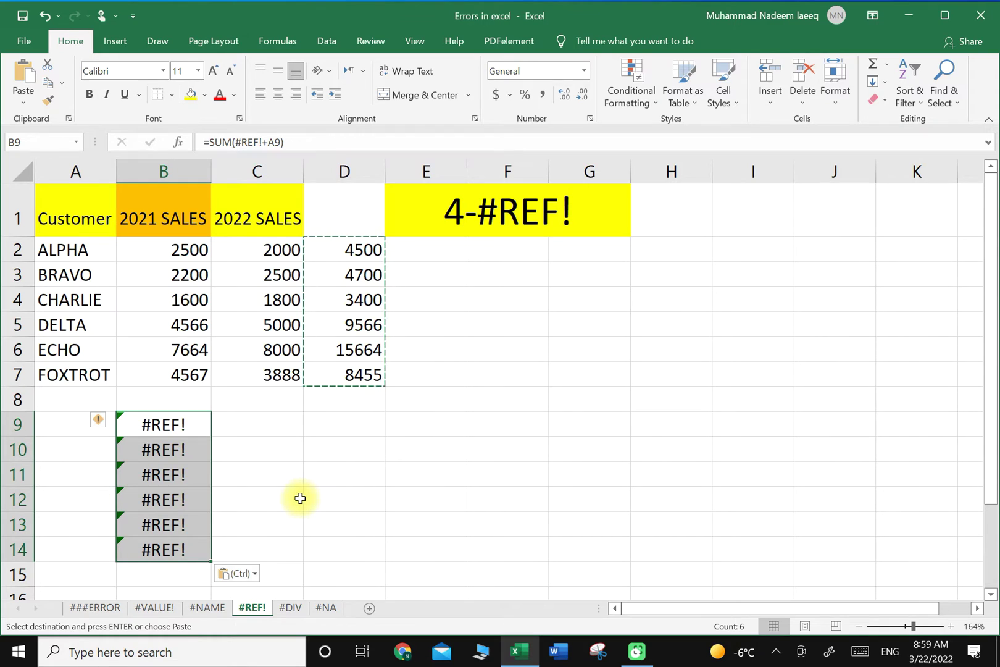
{"action": "left_click", "coordinate": [178, 428]}
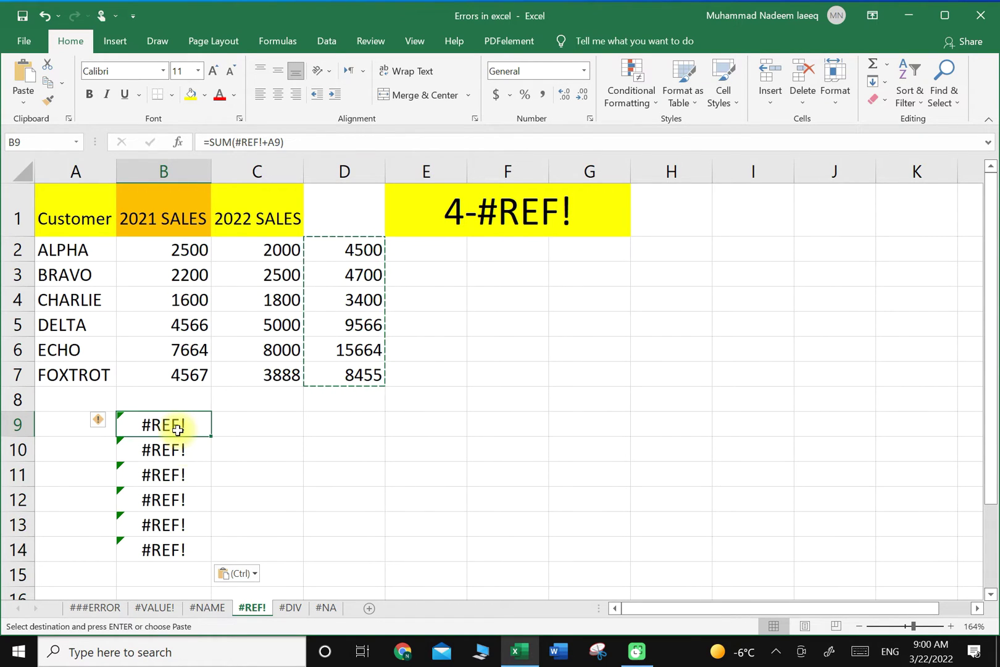
{"action": "left_click", "coordinate": [201, 466]}
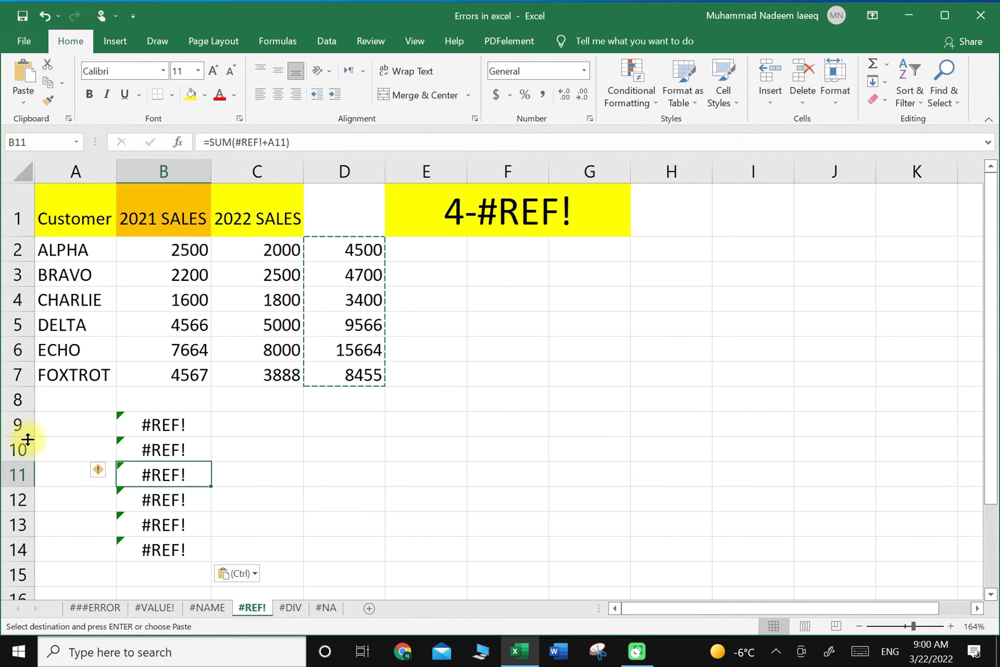
{"action": "left_click", "coordinate": [148, 425]}
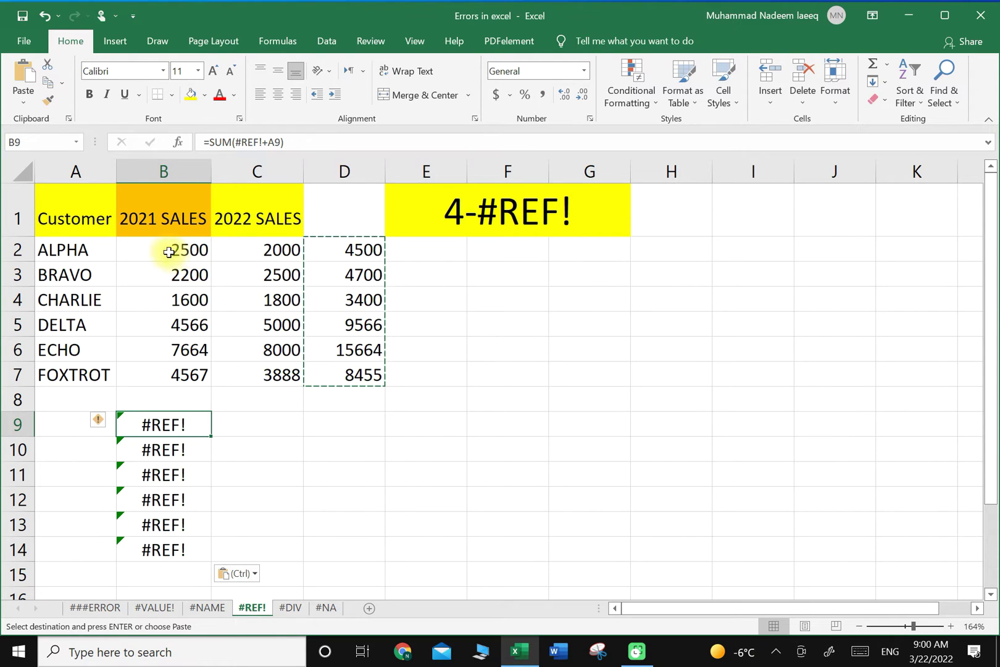
{"action": "left_click", "coordinate": [188, 251]}
{"action": "left_click_drag", "start_coordinate": [188, 250], "coordinate": [272, 375]}
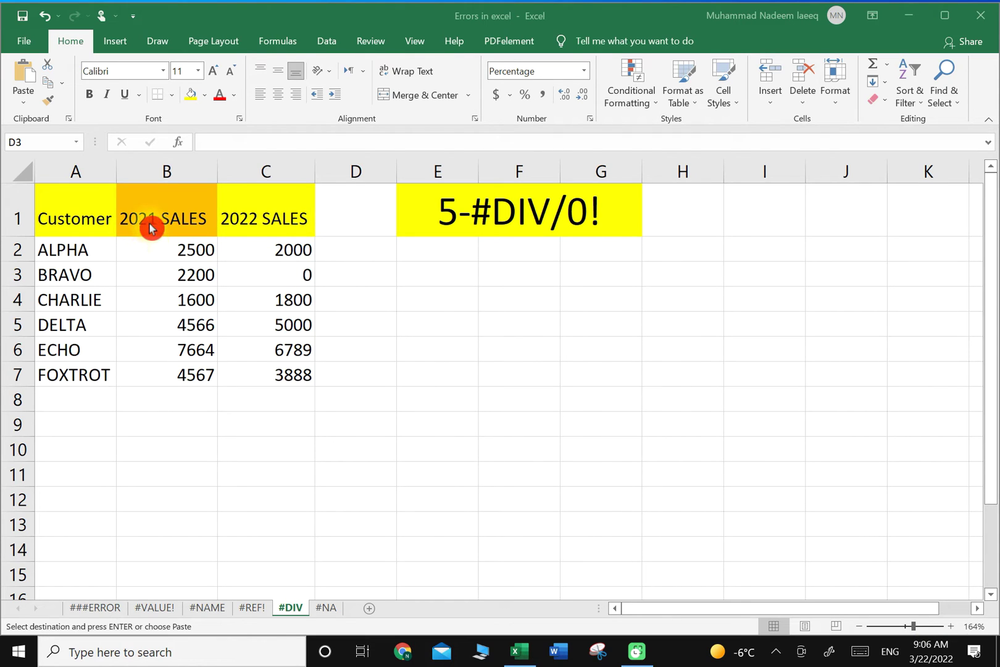
Calculate ALPHA's percentage difference between 2021 and 2022 sales in D2 of the #DIV sheet with =B2/C2-1
{"action": "left_click", "coordinate": [342, 247]}
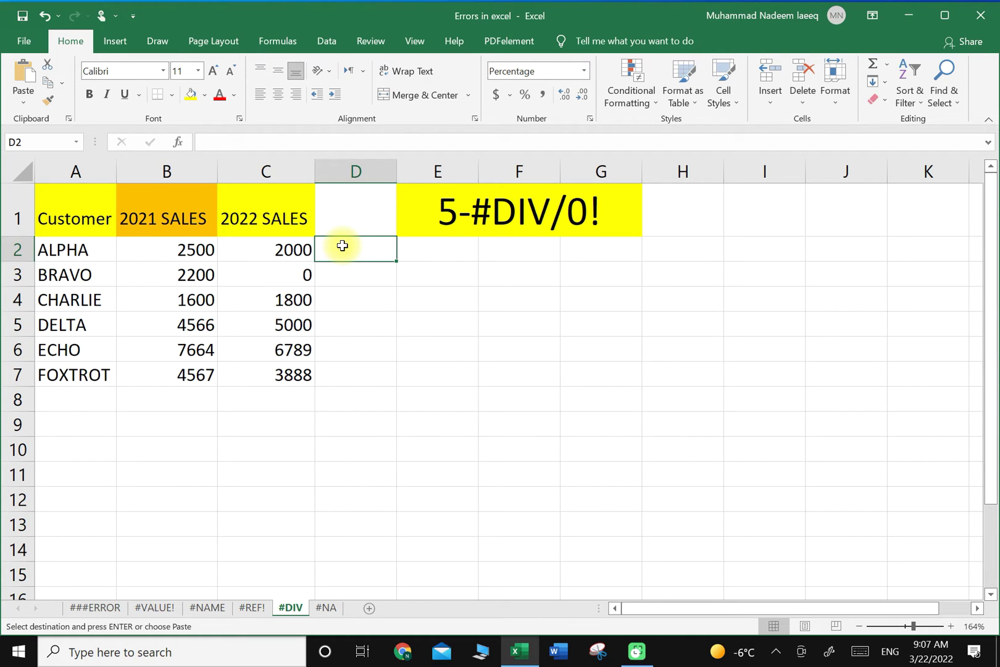
{"action": "type", "text": "="}
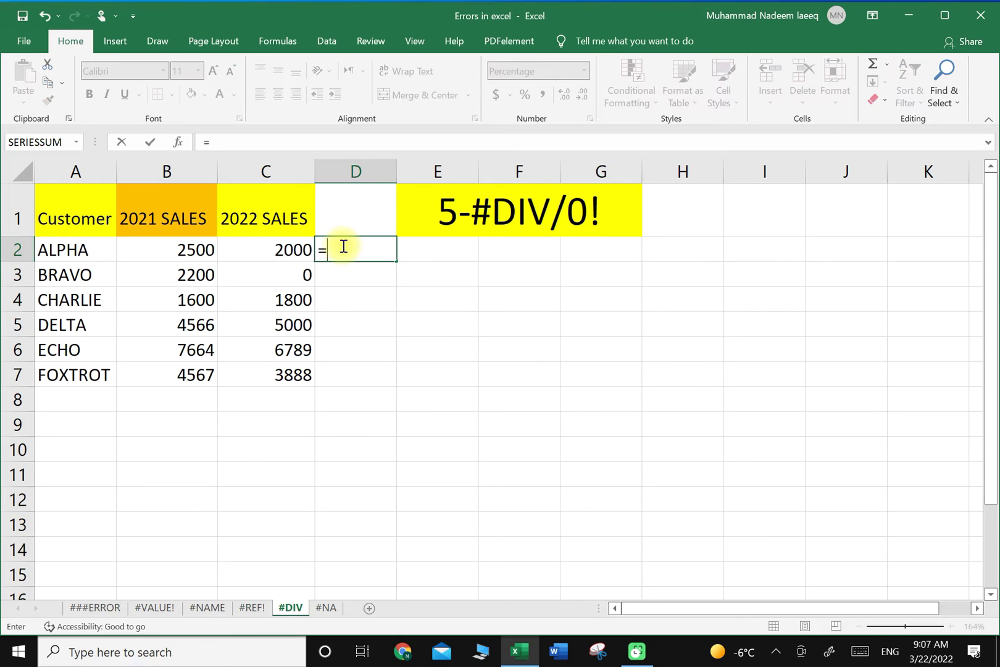
{"action": "left_click", "coordinate": [189, 249]}
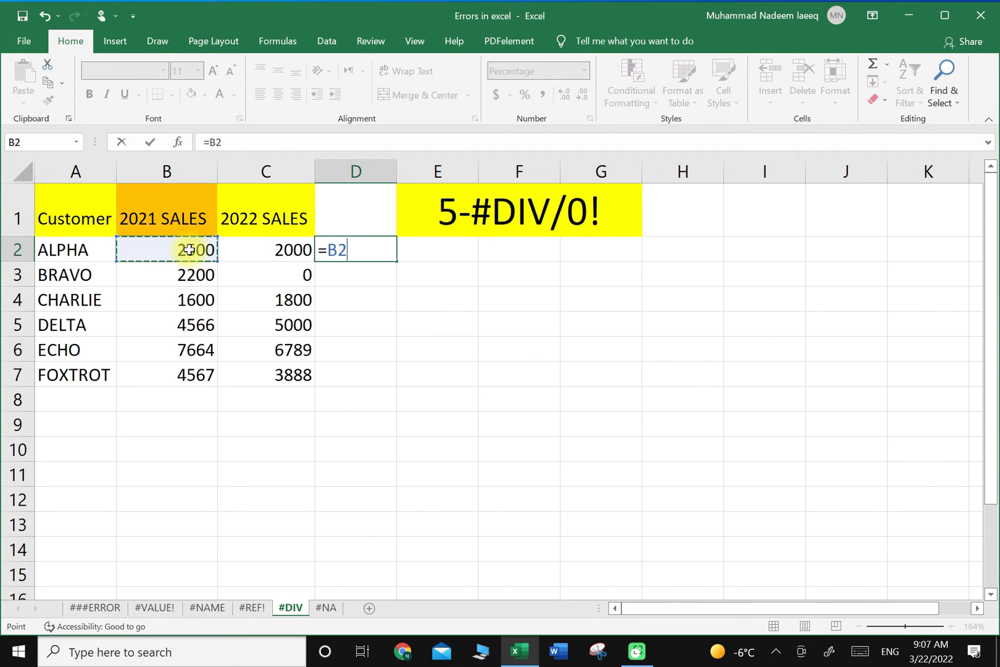
{"action": "type", "text": "/"}
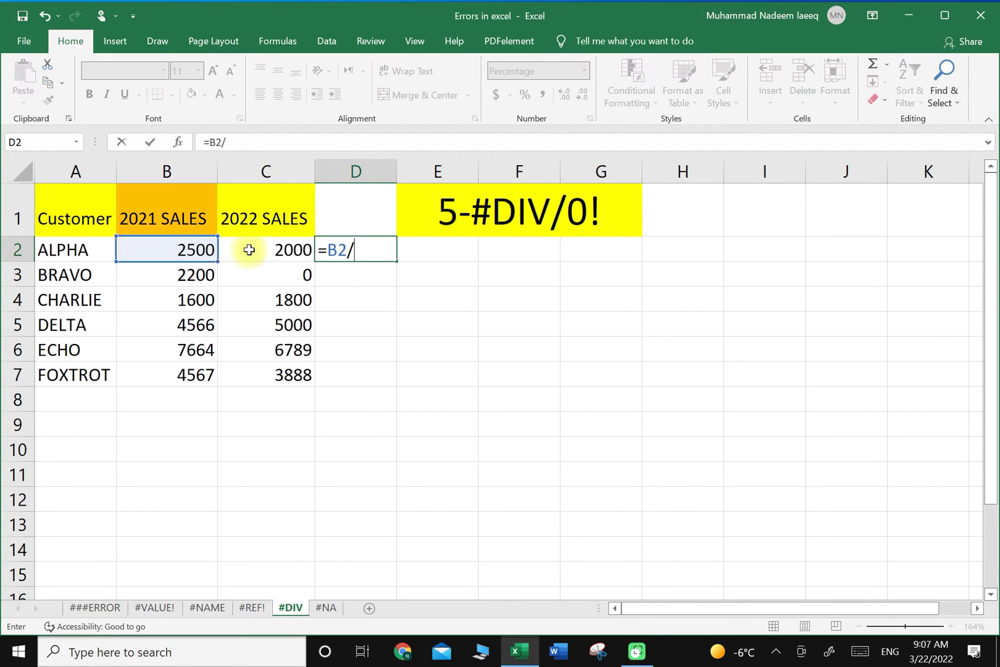
{"action": "left_click", "coordinate": [284, 248]}
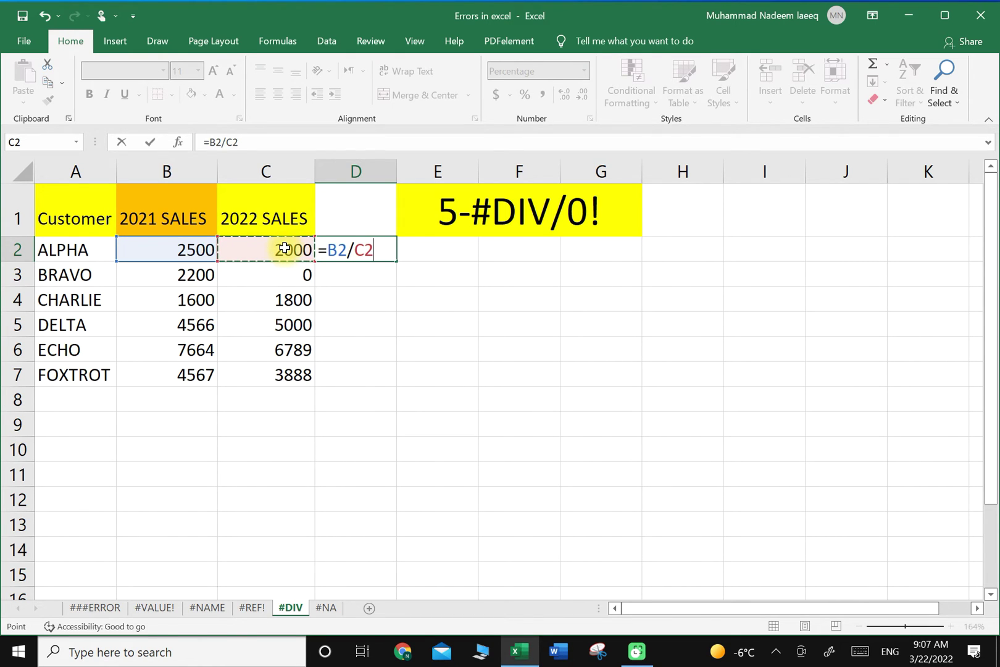
{"action": "type", "text": "-1"}
{"action": "key", "text": "Return"}
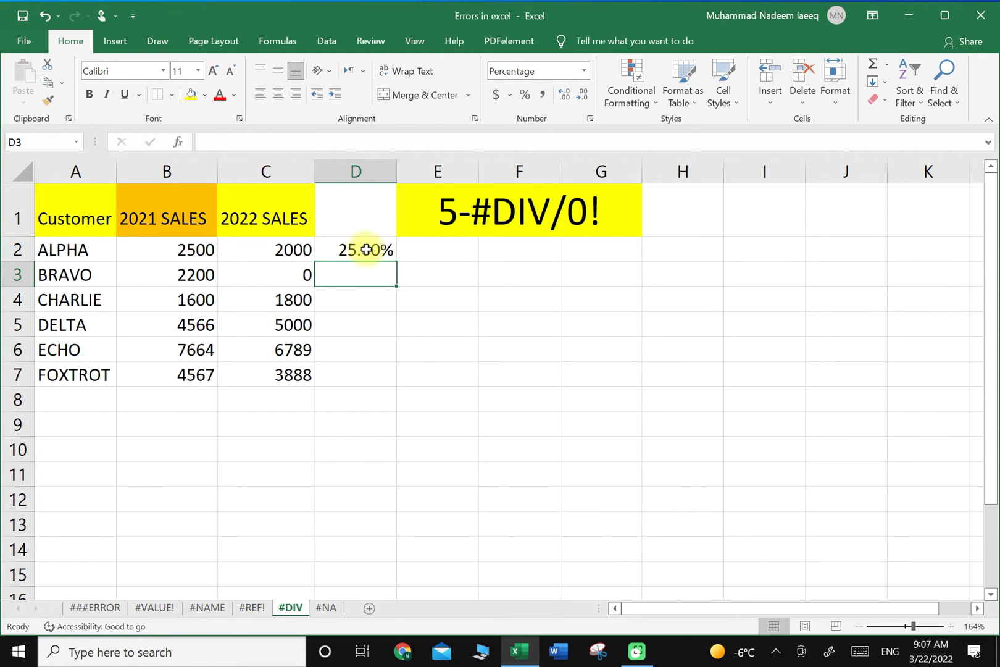
Copy the D2 percentage formula down to D7 and inspect the BRAVO row's formula in D3 and the sales it uses
{"action": "left_click", "coordinate": [377, 251]}
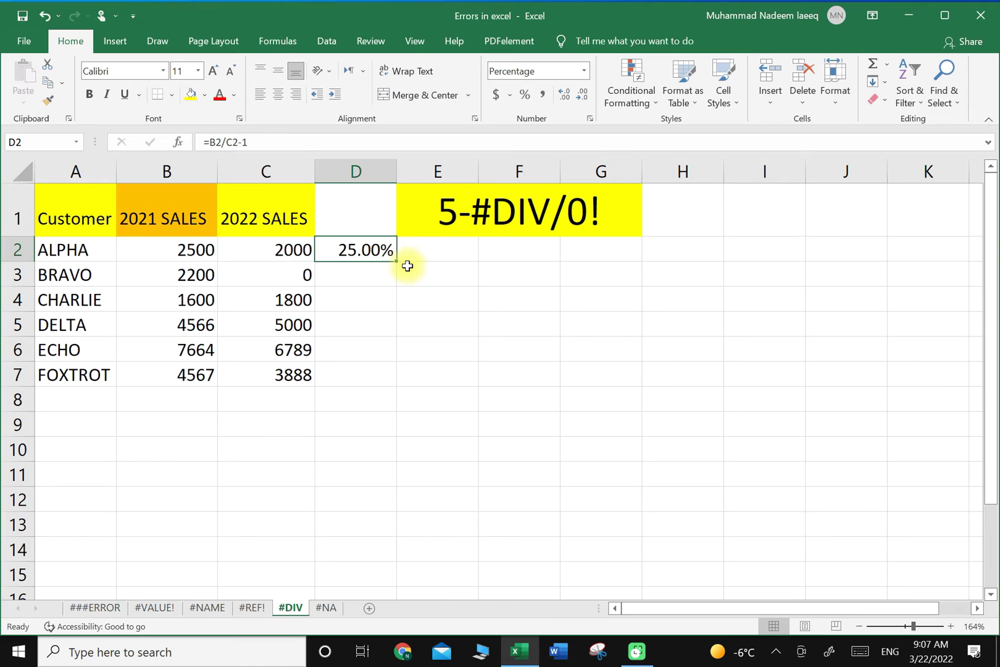
{"action": "double_click", "coordinate": [396, 262]}
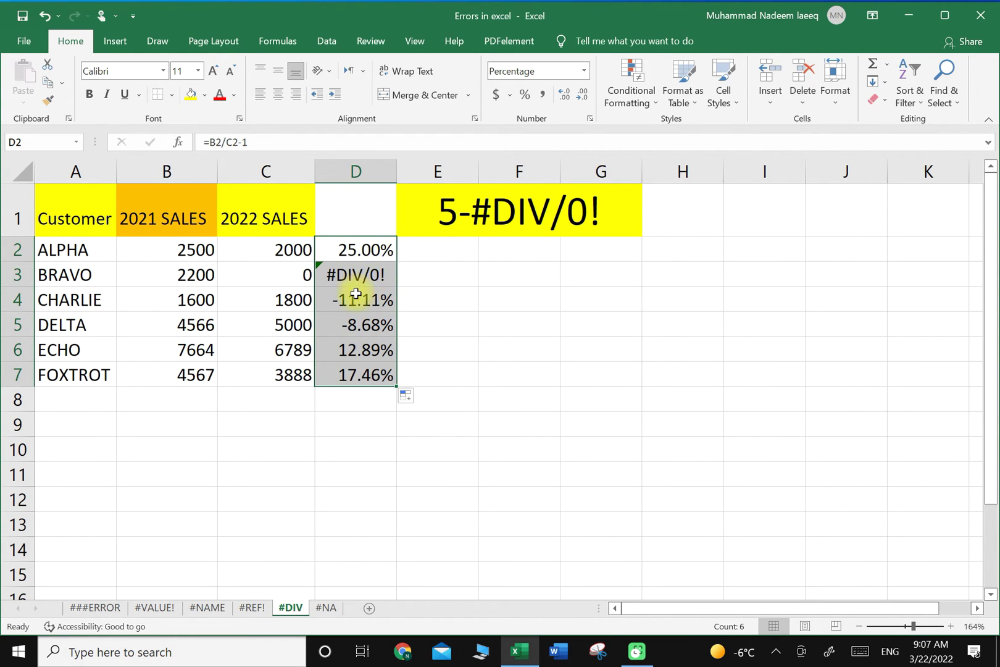
{"action": "left_click", "coordinate": [362, 273]}
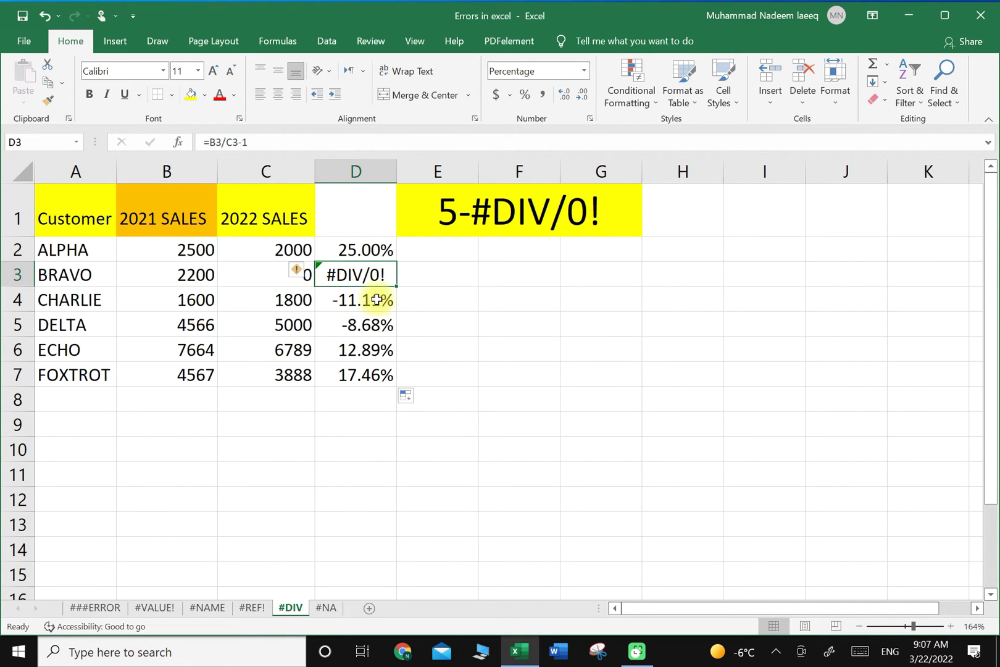
{"action": "left_click", "coordinate": [204, 278]}
{"action": "left_click", "coordinate": [358, 275]}
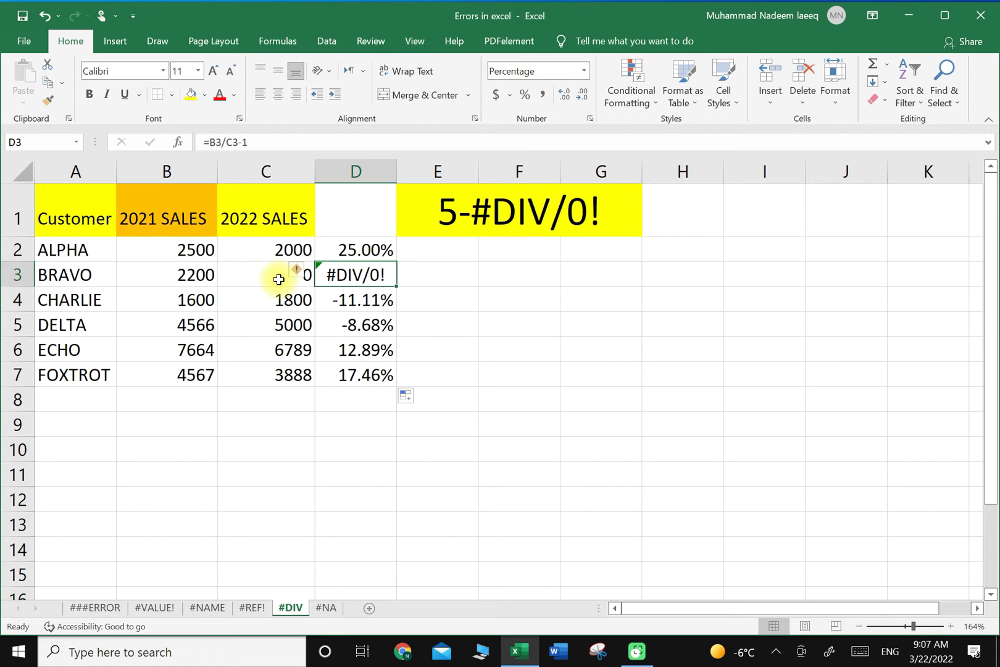
{"action": "left_click", "coordinate": [503, 213]}
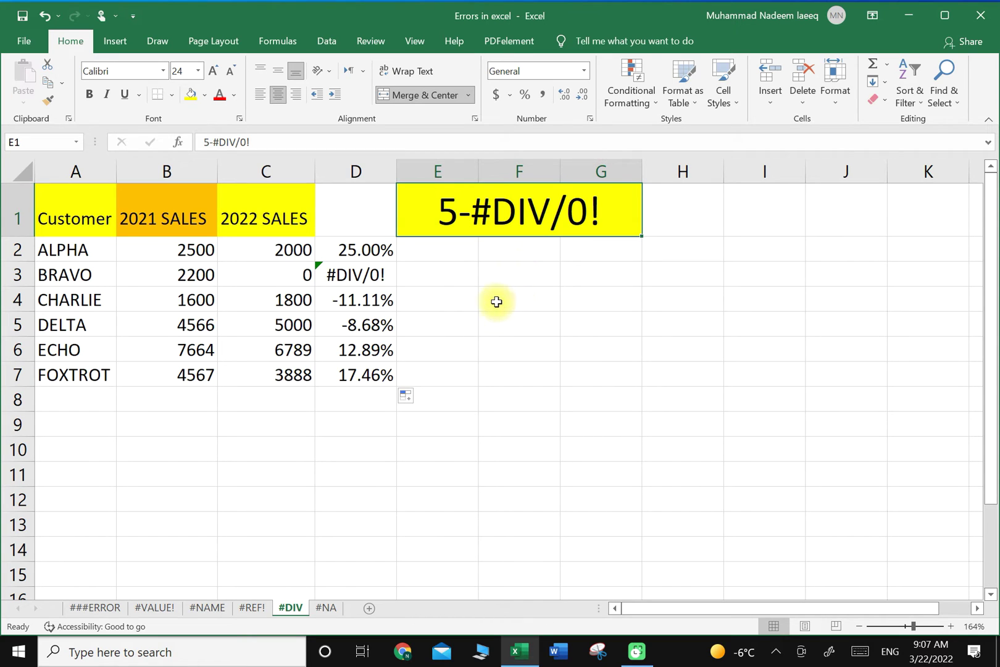
Clear BRAVO's percentage formula from D3
{"action": "left_click", "coordinate": [411, 303]}
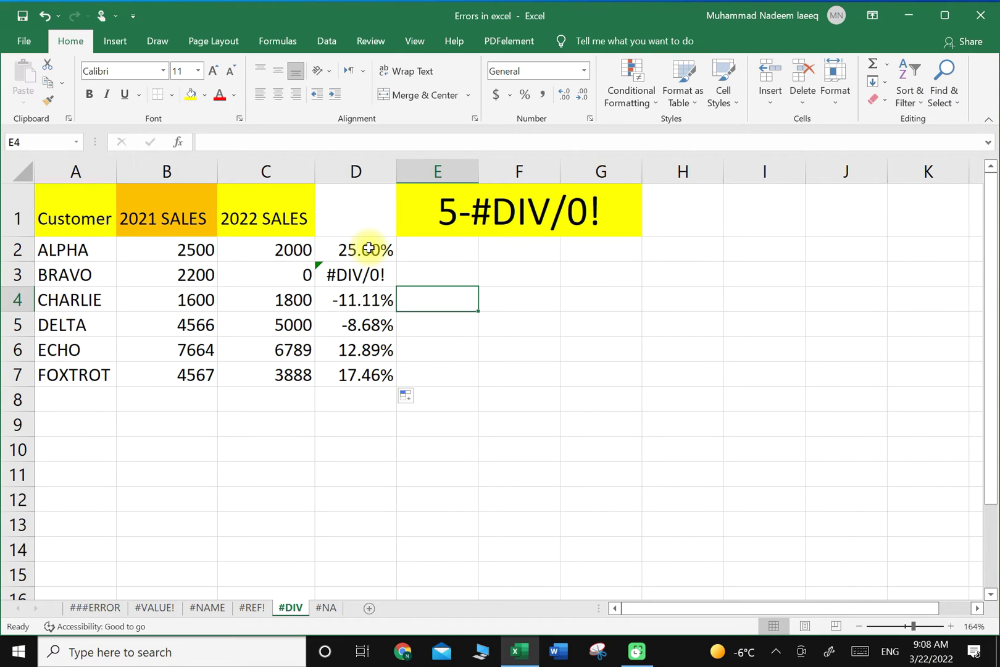
{"action": "left_click", "coordinate": [358, 275]}
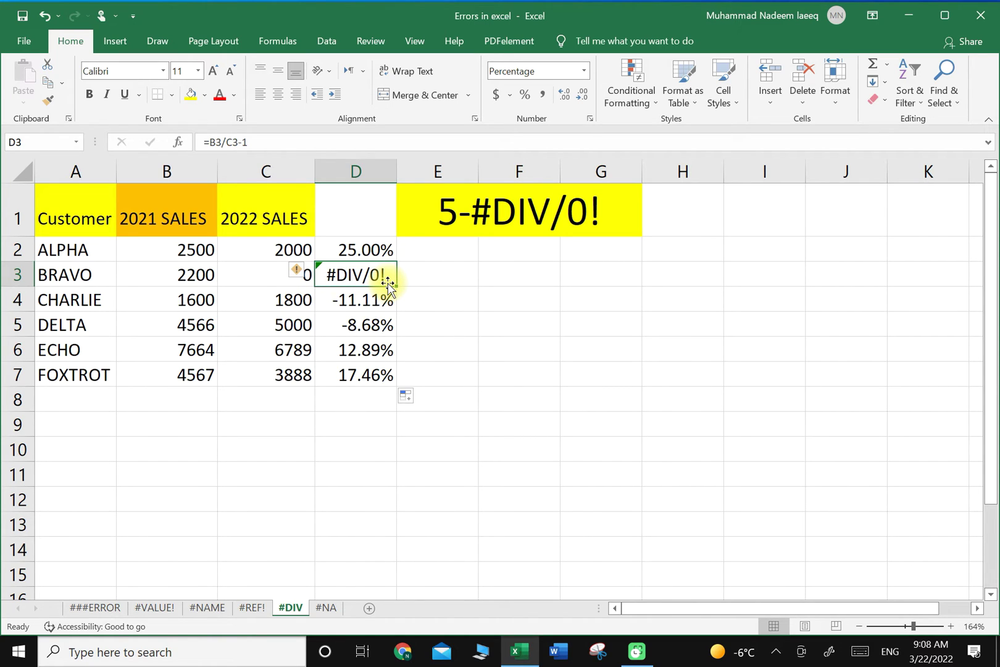
{"action": "key", "text": "Delete"}
{"action": "left_click", "coordinate": [404, 319]}
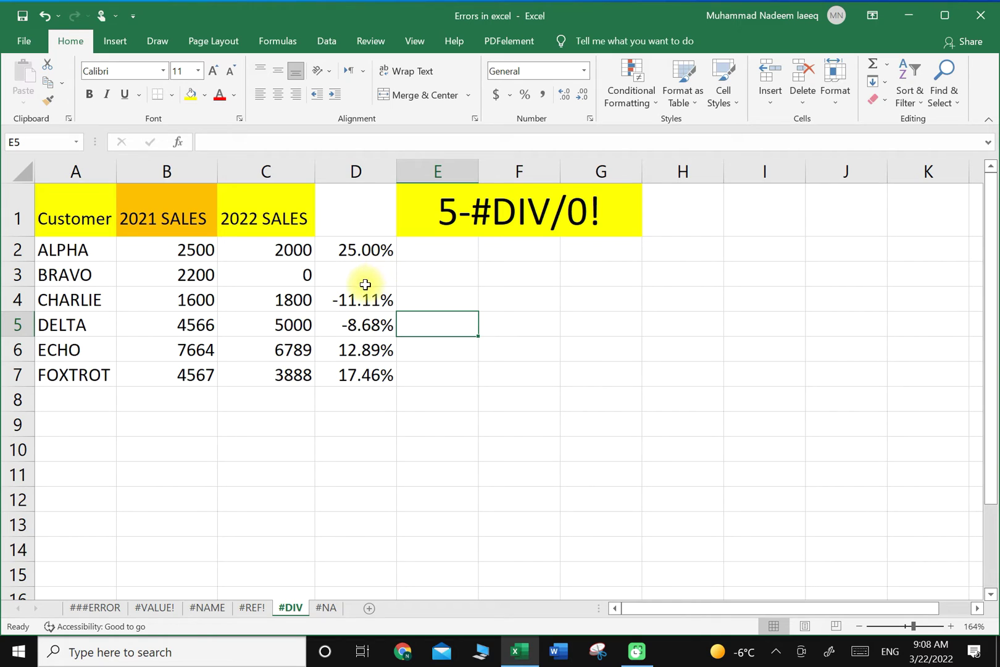
Set BRAVO's 2022 sales in C3 to 2566
{"action": "left_click", "coordinate": [303, 273]}
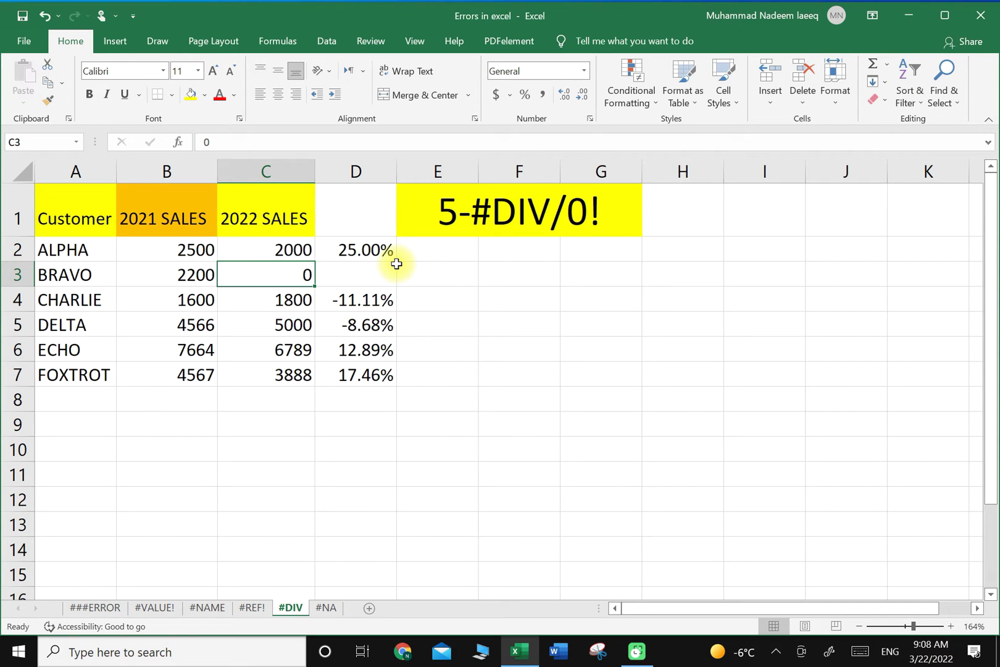
{"action": "type", "text": "2566"}
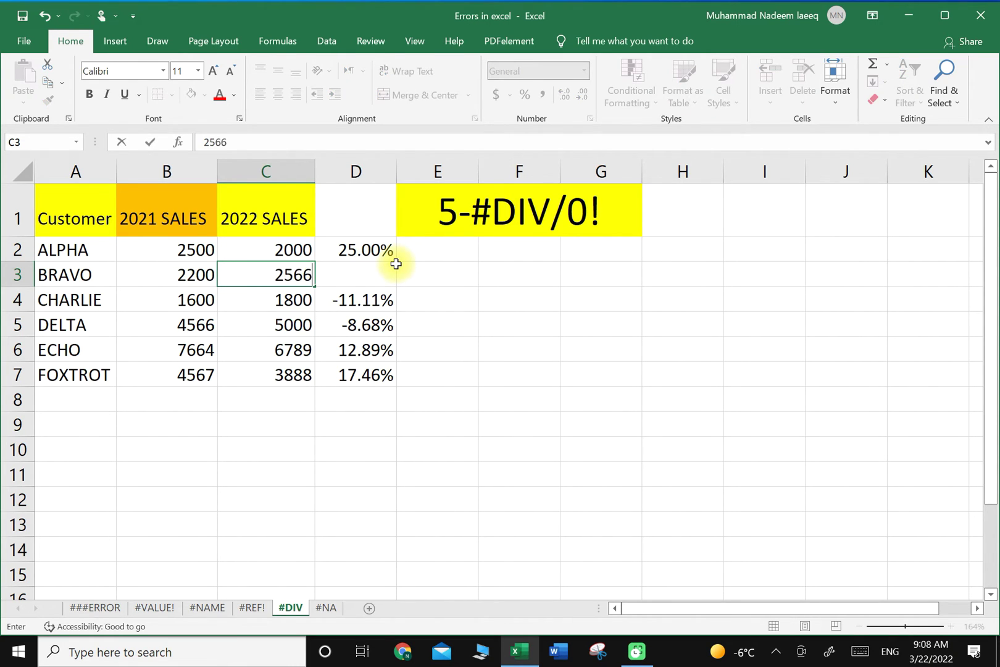
{"action": "left_click", "coordinate": [426, 349]}
Undo the change to BRAVO's 2022 sales and the clearing of the D3 formula
{"action": "left_click", "coordinate": [363, 274]}
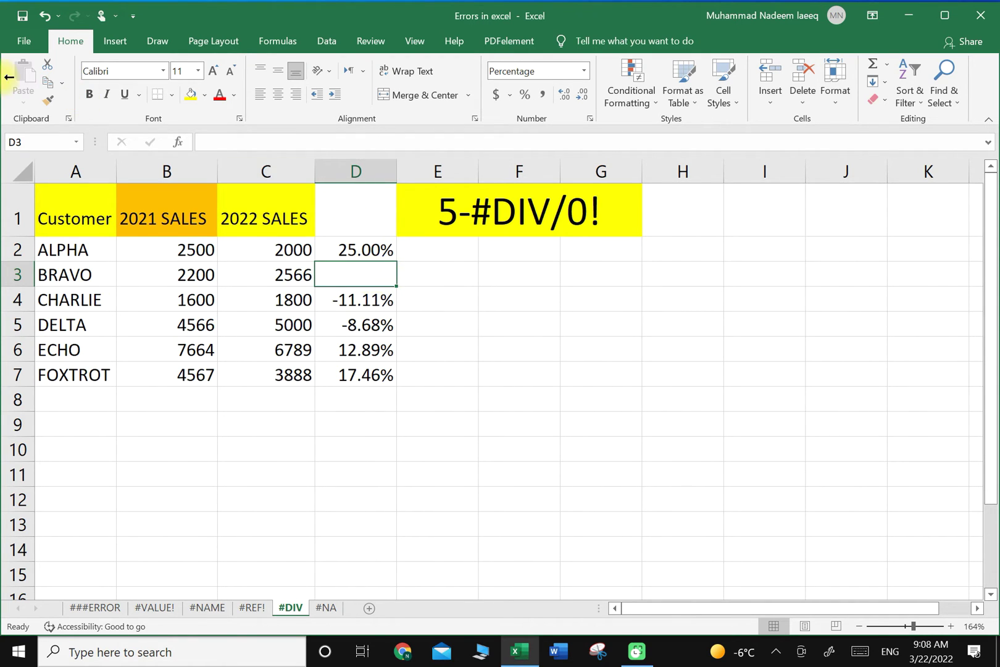
{"action": "left_click", "coordinate": [44, 17]}
{"action": "left_click", "coordinate": [45, 18]}
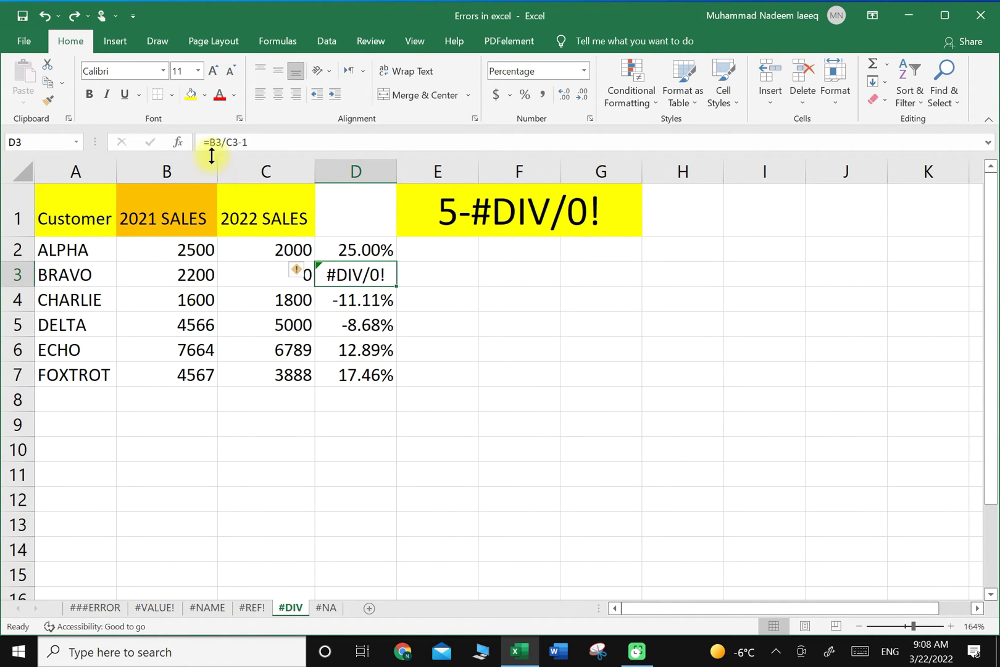
Wrap ALPHA's percentage formula in D2 with IFERROR so it reads =IFERROR(B2/C2-1,"invalid")
{"action": "left_click", "coordinate": [359, 252]}
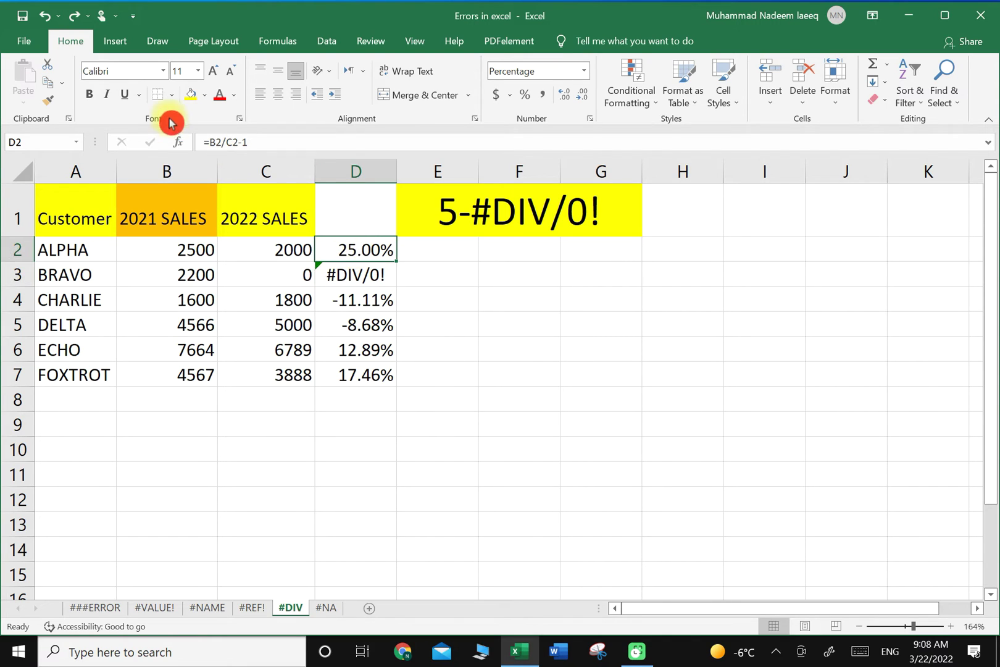
{"action": "left_click", "coordinate": [212, 143]}
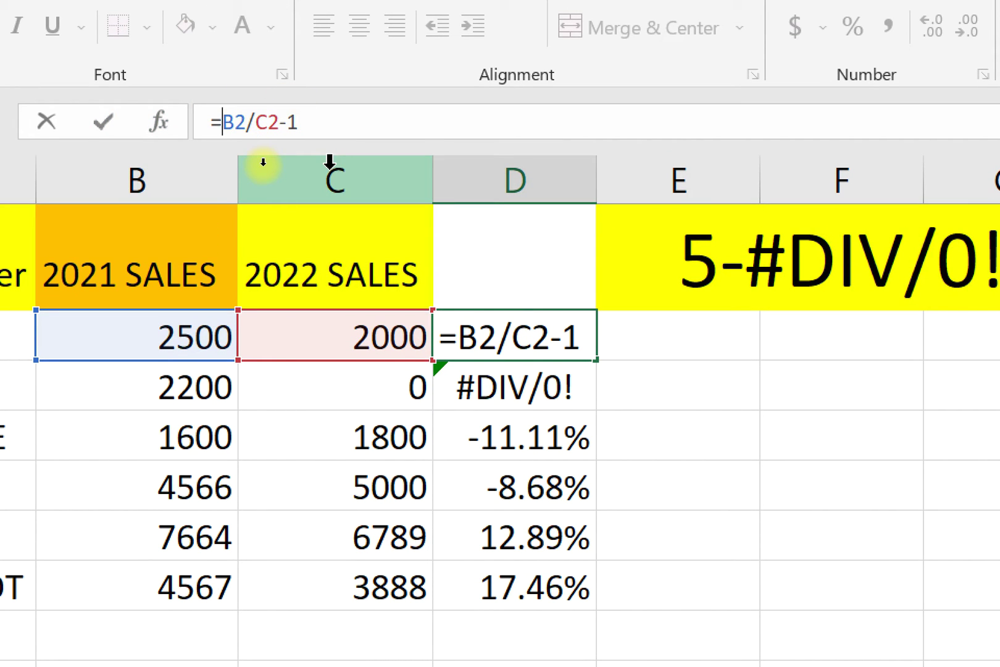
{"action": "type", "text": "iferr"}
{"action": "double_click", "coordinate": [330, 175]}
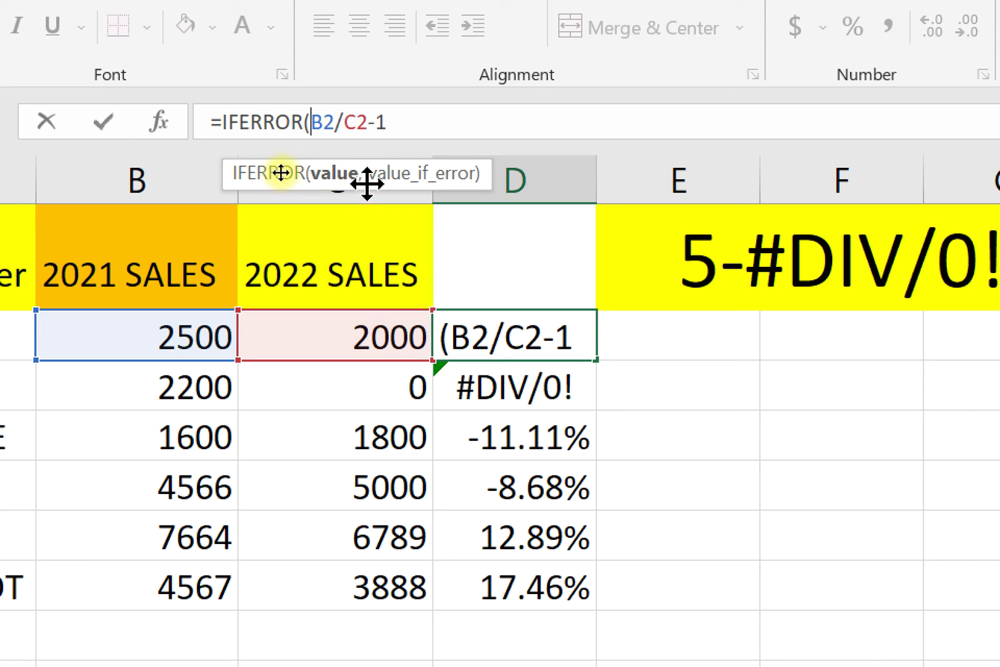
{"action": "left_click", "coordinate": [399, 121]}
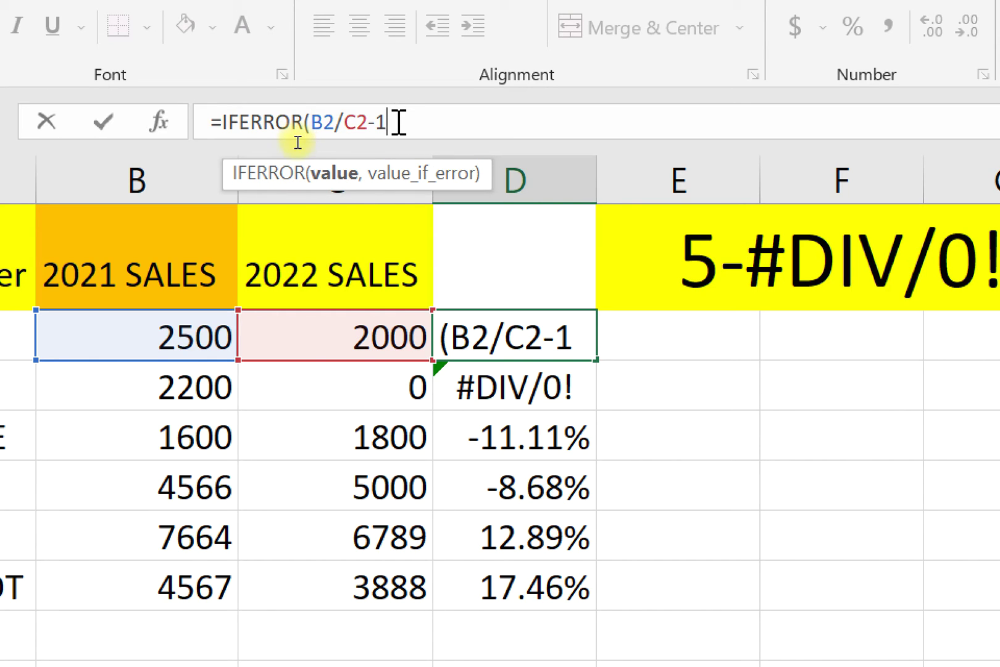
{"action": "type", "text": ","}
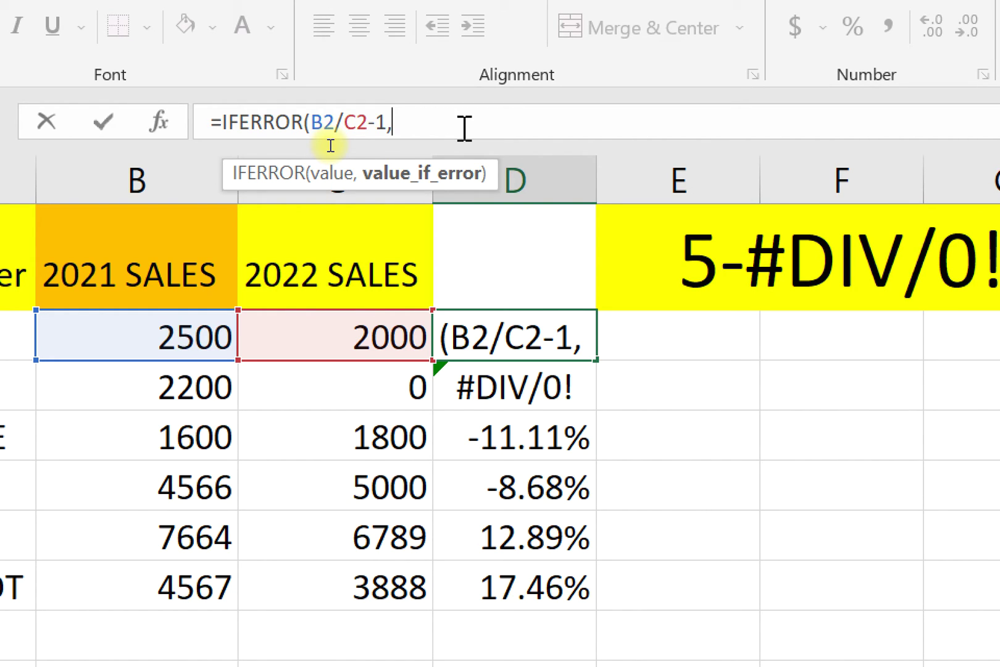
{"action": "type", "text": "\"in"}
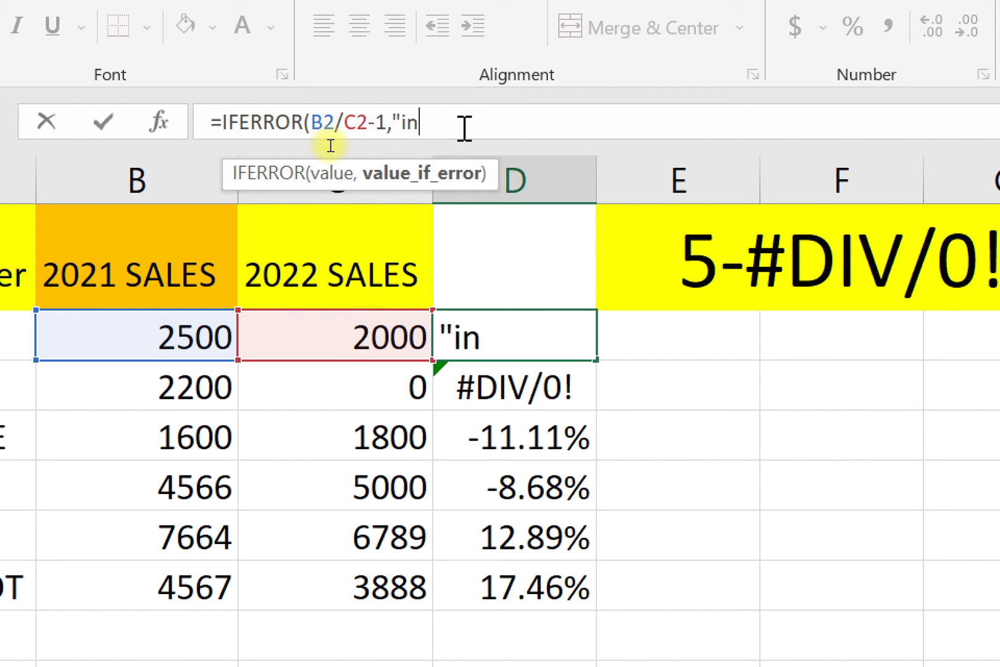
{"action": "type", "text": "valid"}
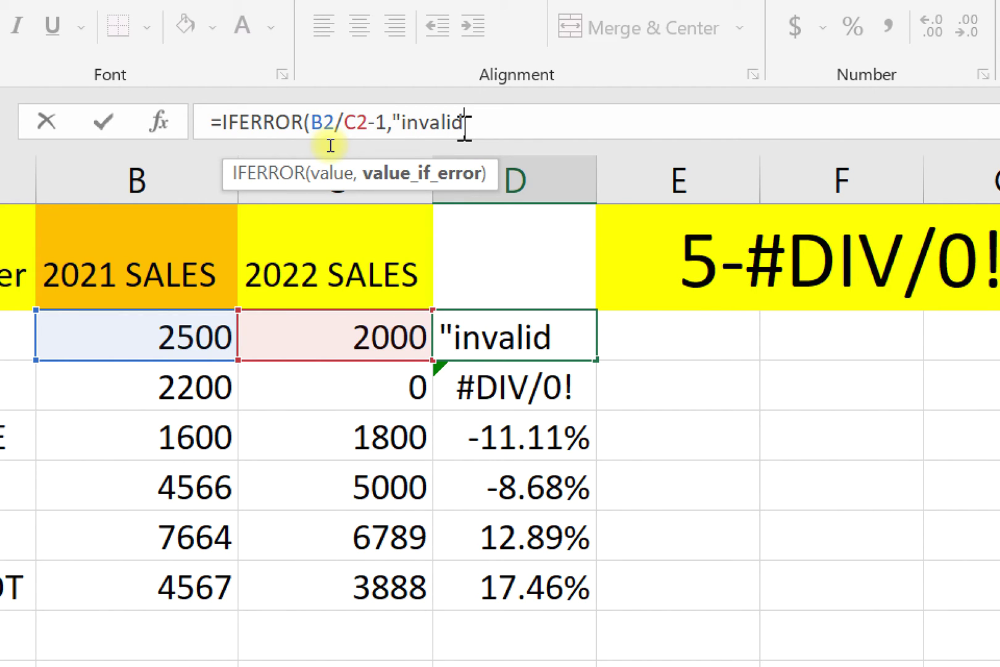
{"action": "type", "text": "\")"}
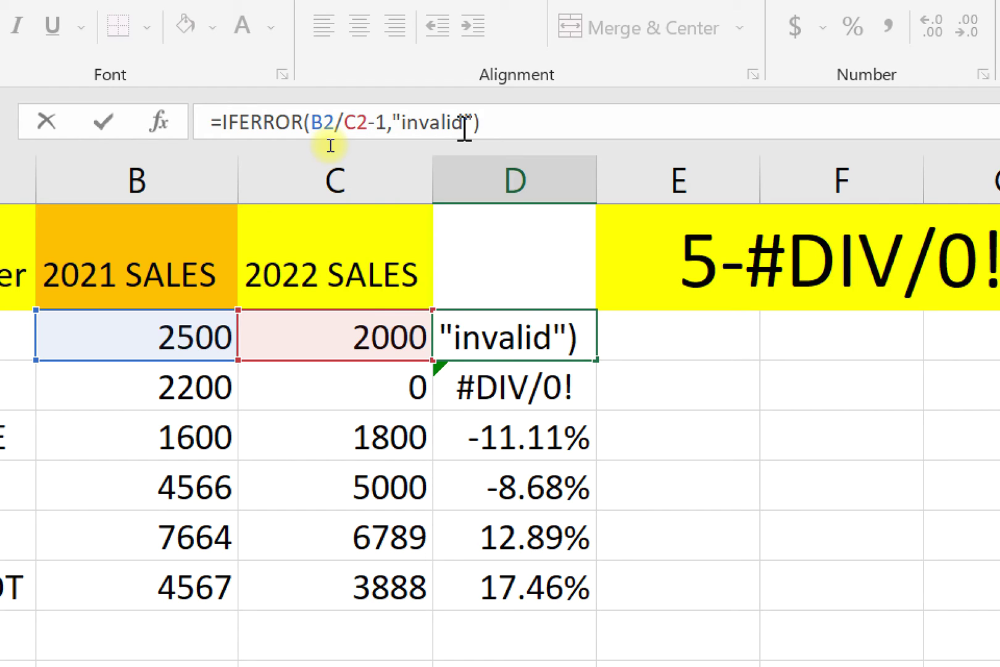
{"action": "key", "text": "Return"}
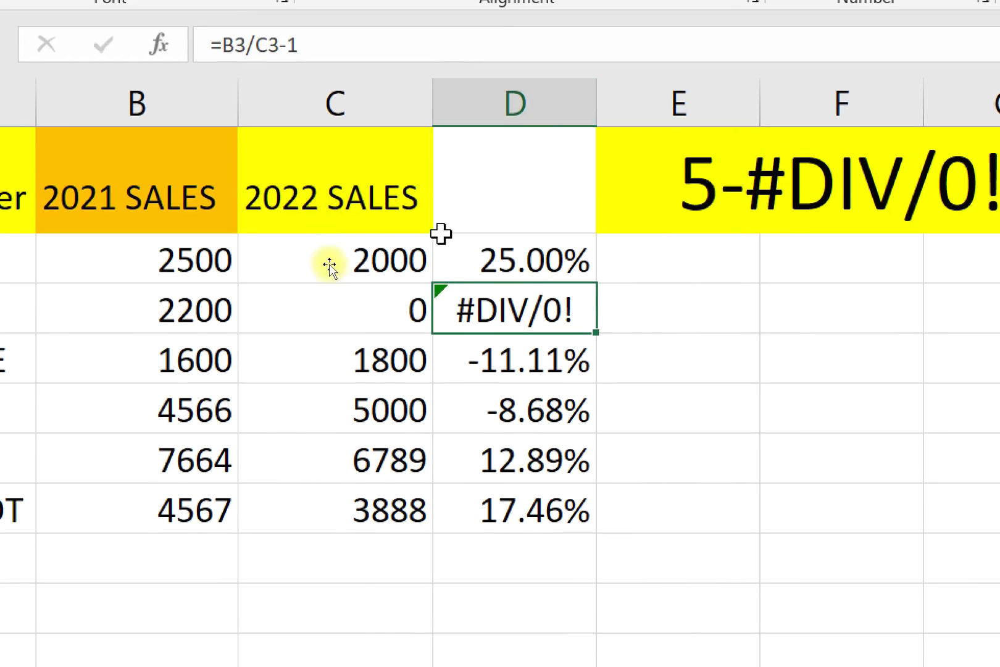
Copy the IFERROR formula from D2 down to D7 and inspect BRAVO's formula in D3
{"action": "left_click", "coordinate": [551, 251]}
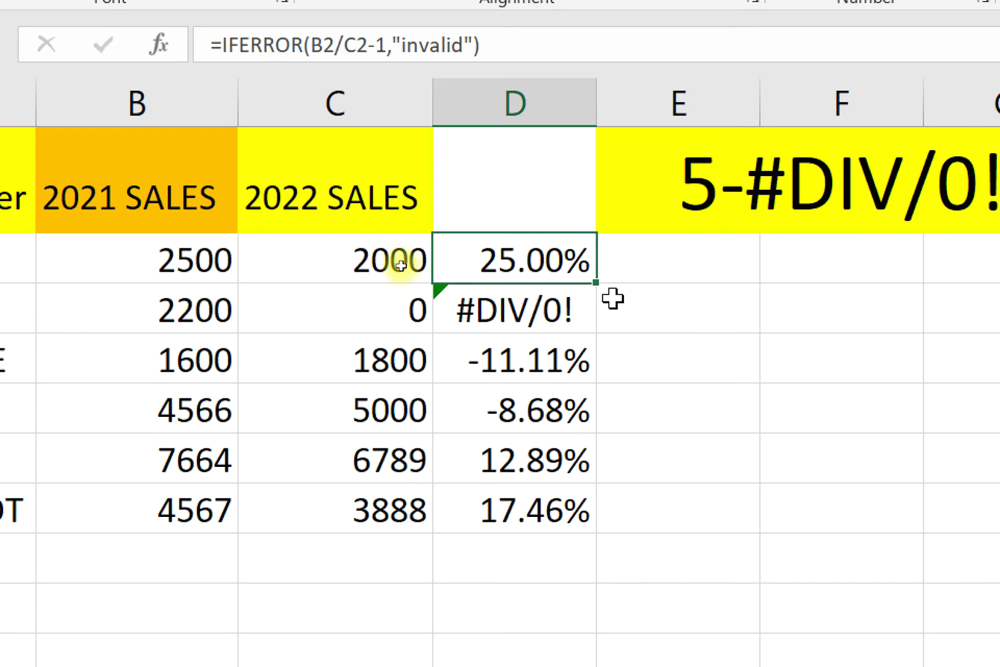
{"action": "left_click_drag", "start_coordinate": [595, 283], "coordinate": [580, 541]}
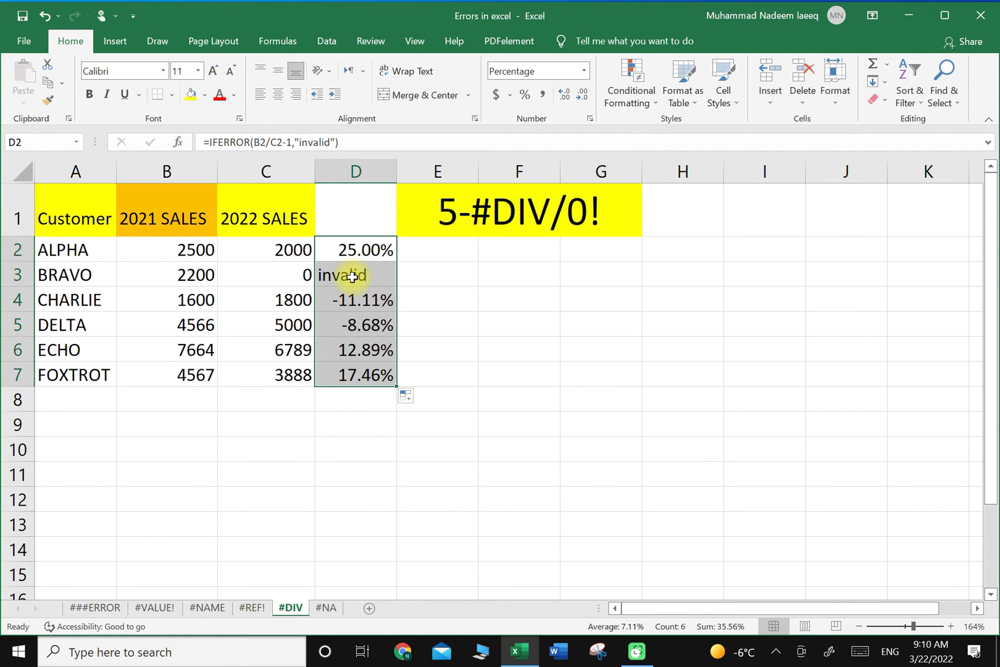
{"action": "left_click", "coordinate": [353, 279]}
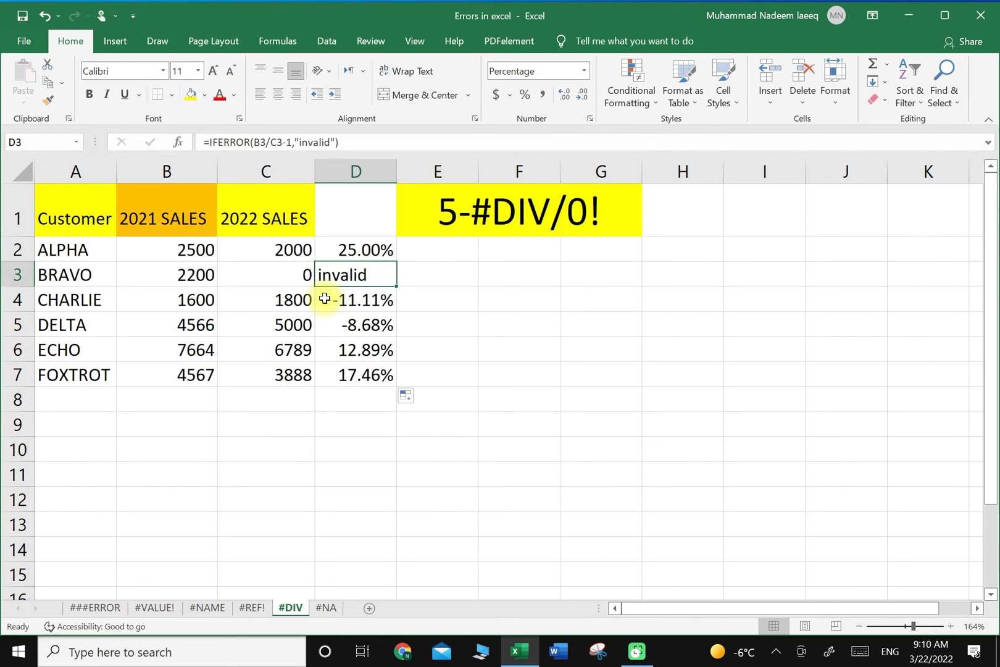
Set BRAVO's 2022 sales in C3 to 3456
{"action": "left_click", "coordinate": [298, 276]}
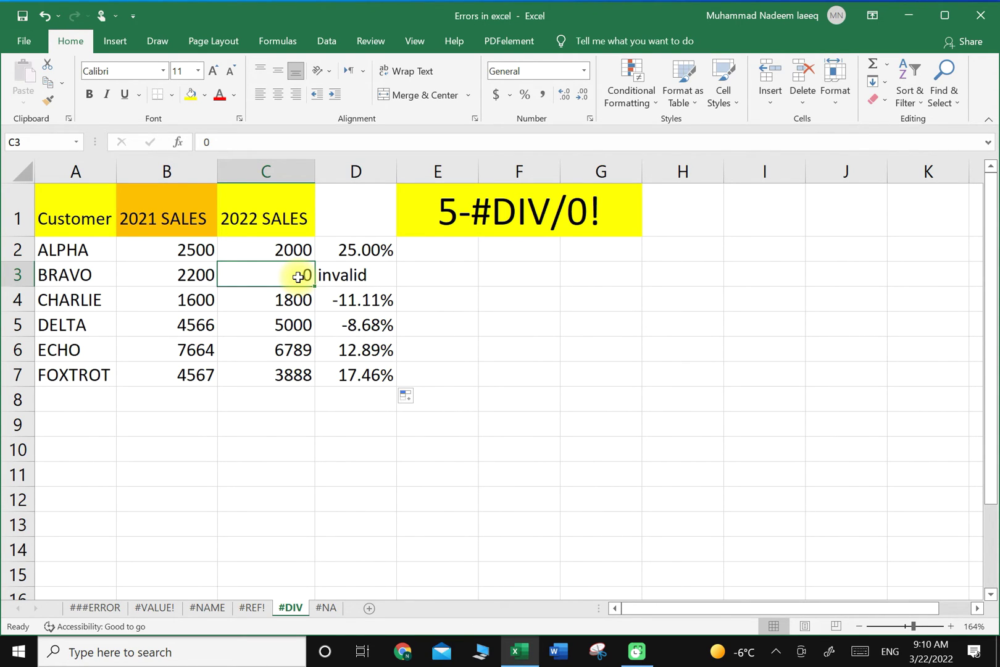
{"action": "type", "text": "3456"}
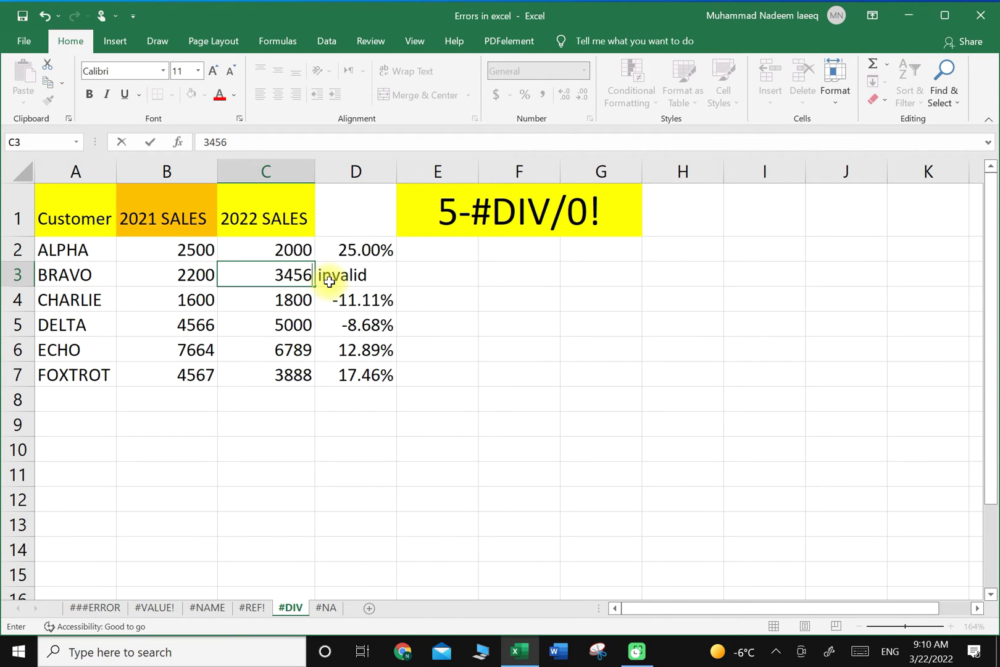
{"action": "key", "text": "Return"}
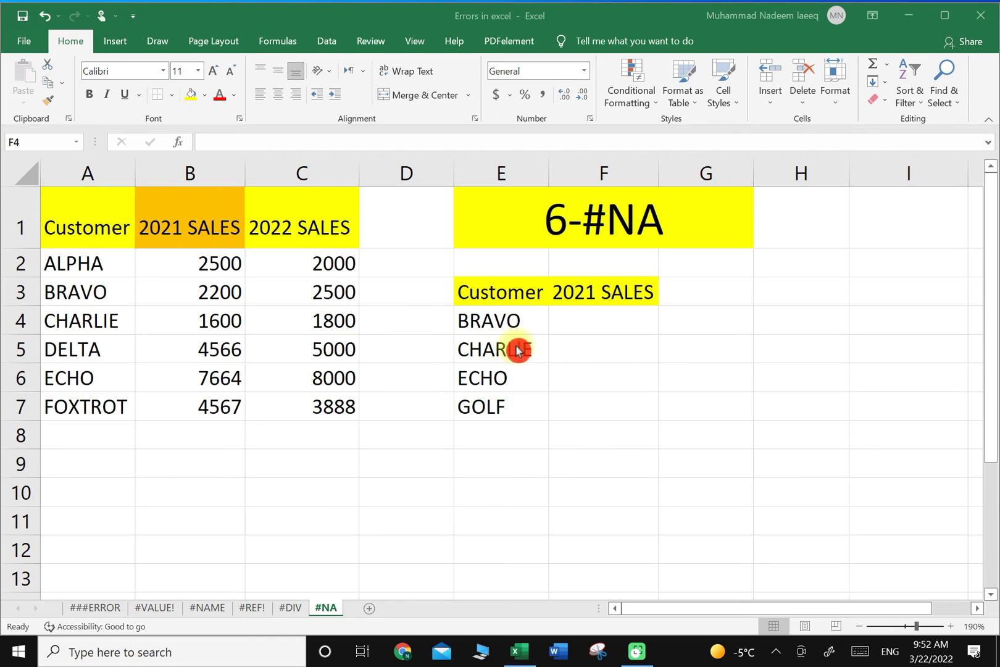
On the #NA sheet, start a VLOOKUP formula in F4 with BRAVO's cell E4 as the lookup value
{"action": "left_click", "coordinate": [65, 379]}
{"action": "left_click", "coordinate": [491, 409]}
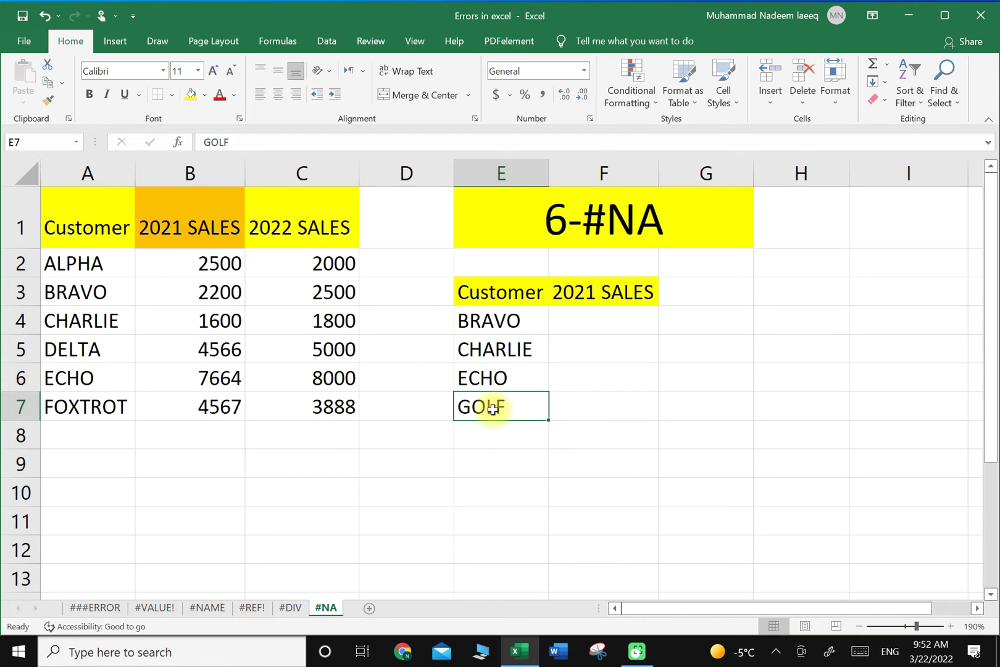
{"action": "left_click", "coordinate": [562, 320]}
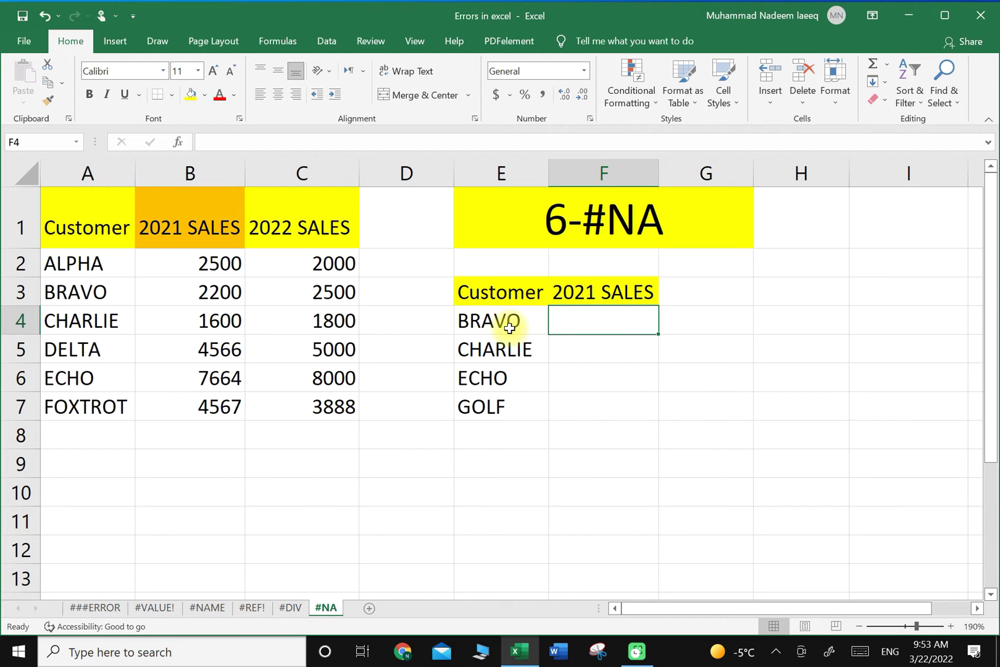
{"action": "double_click", "coordinate": [581, 326]}
{"action": "type", "text": "=vl"}
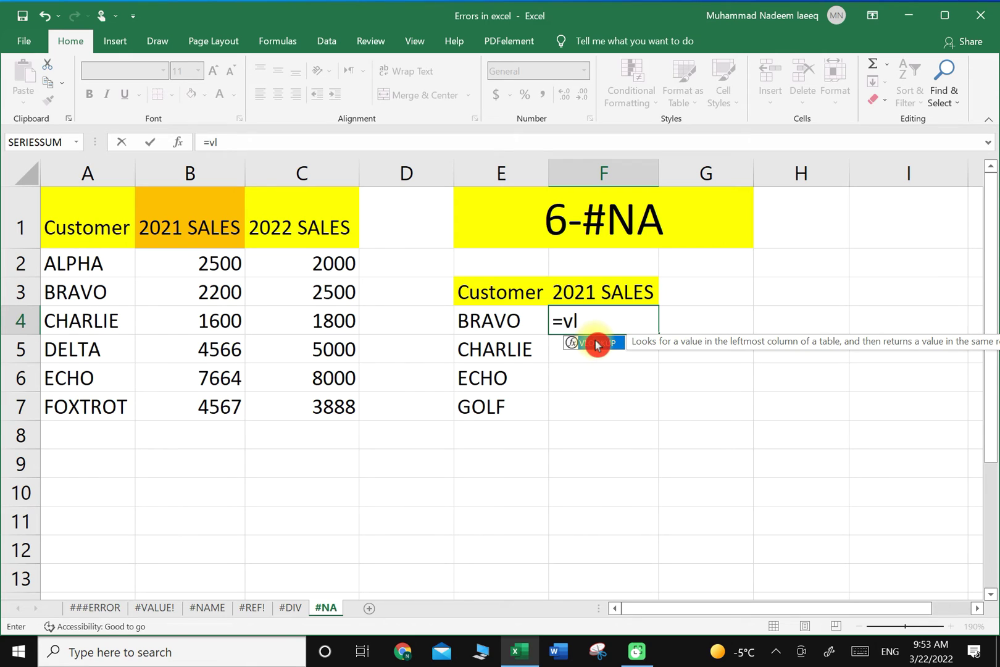
{"action": "double_click", "coordinate": [596, 343]}
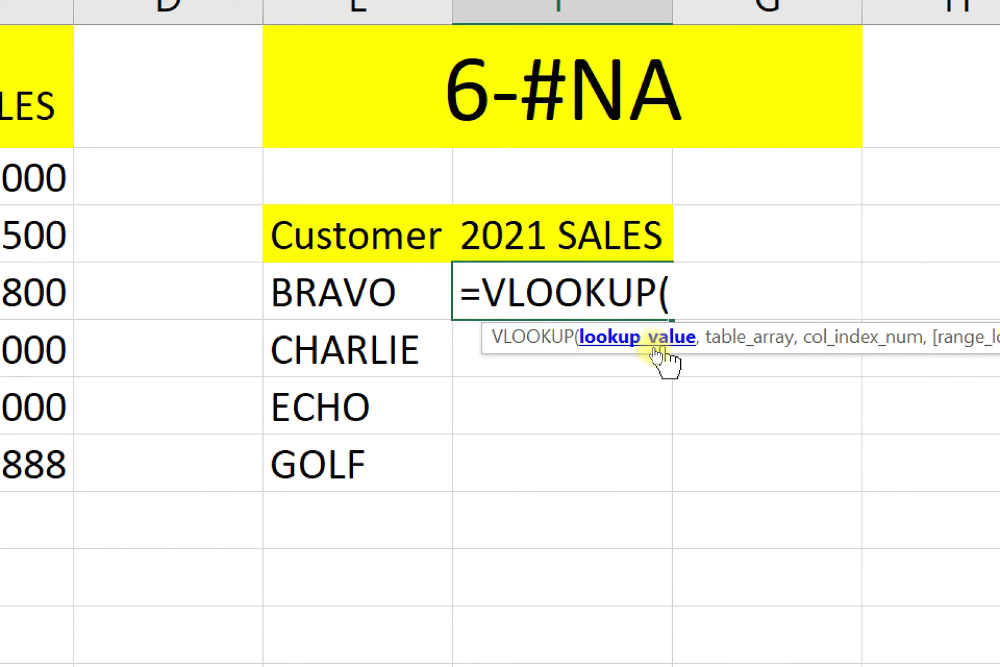
{"action": "left_click", "coordinate": [344, 294]}
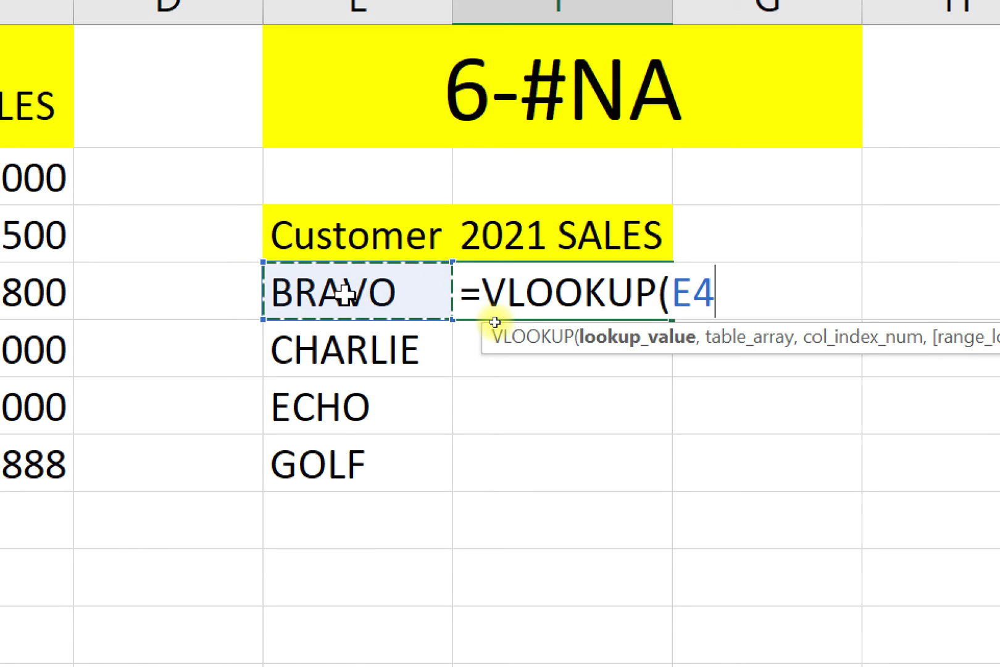
{"action": "type", "text": ","}
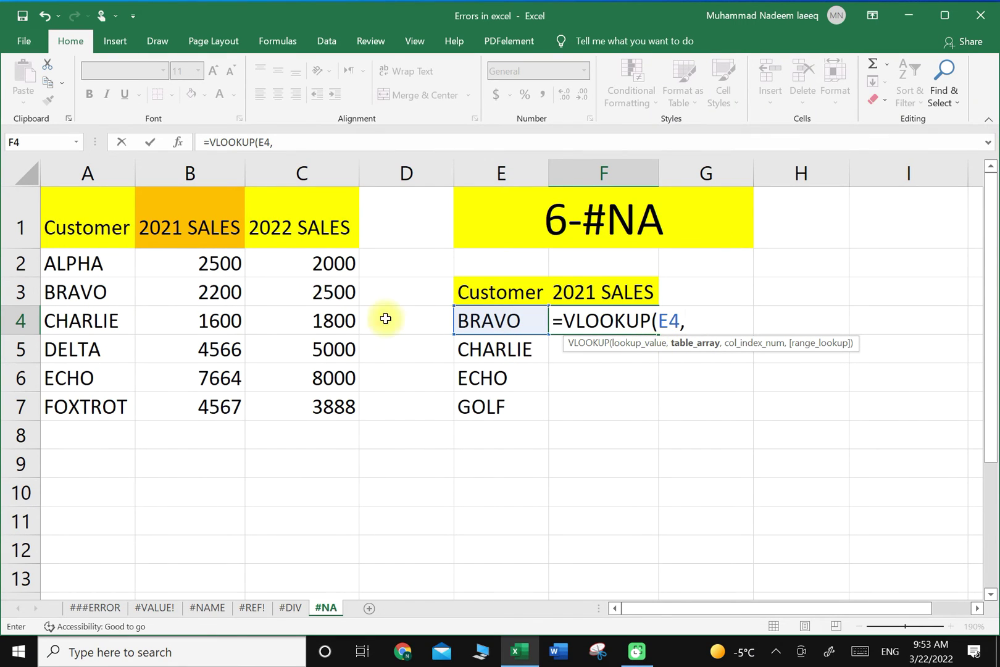
Complete the F4 VLOOKUP with table range A2:B7, column index 2 and match value 0, and copy it down to F7
{"action": "left_click", "coordinate": [79, 266]}
{"action": "left_click_drag", "start_coordinate": [80, 266], "coordinate": [230, 394]}
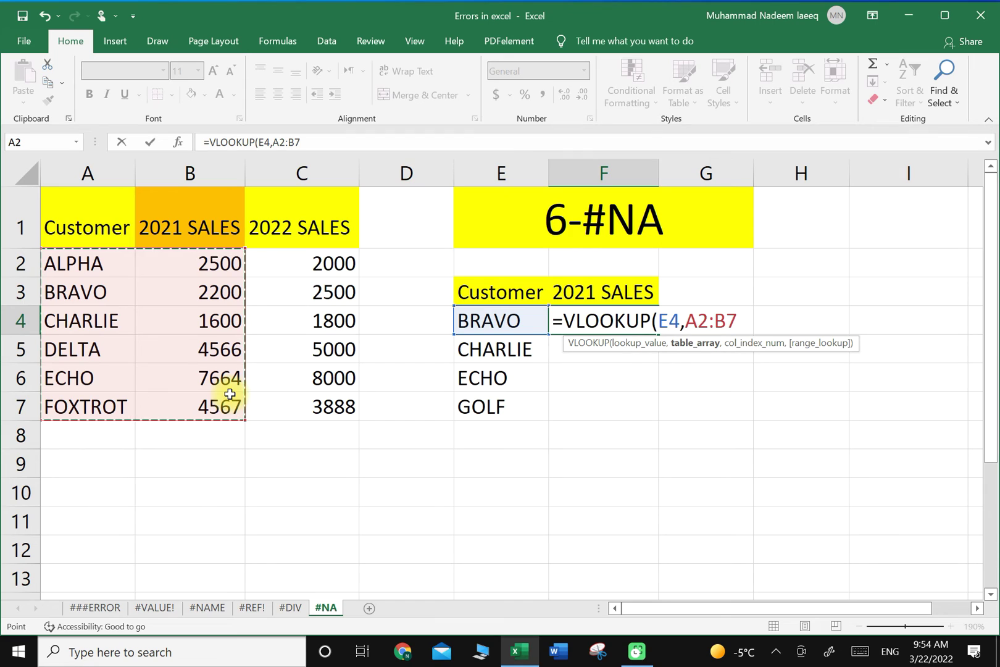
{"action": "type", "text": ","}
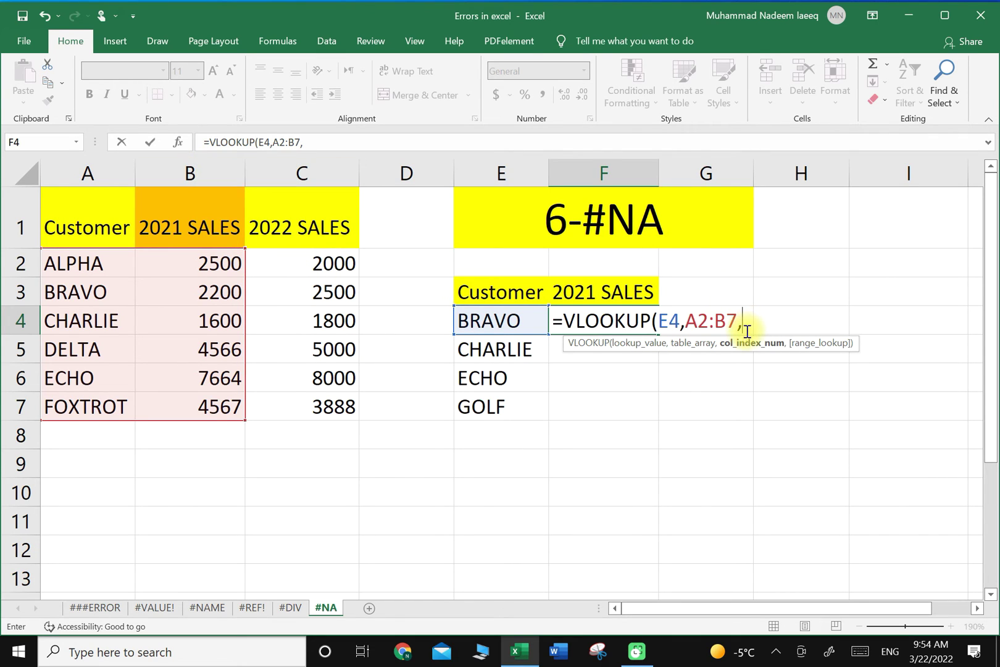
{"action": "type", "text": "2,"}
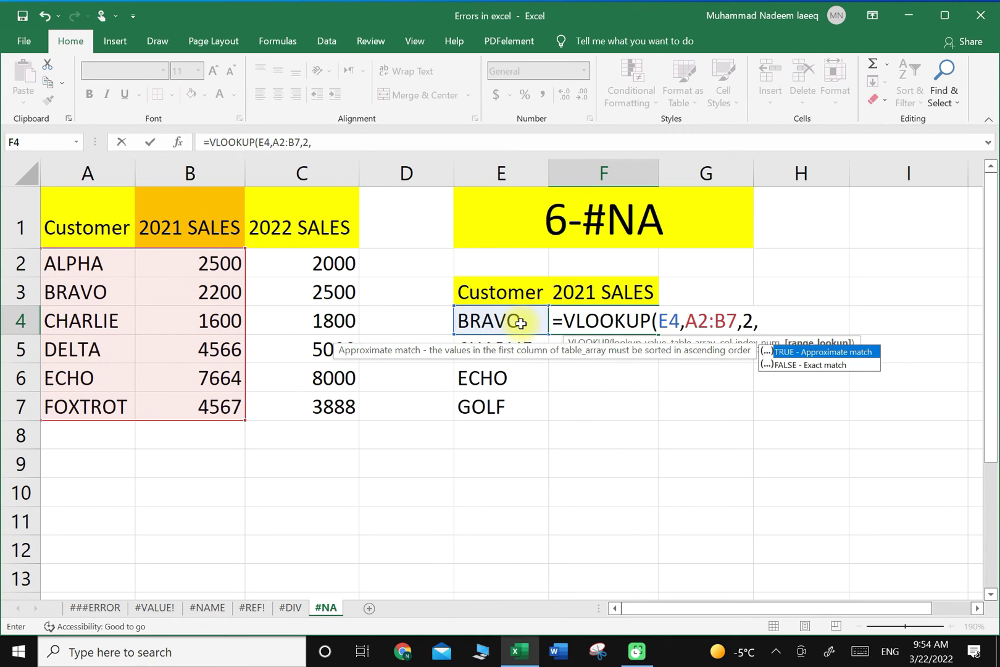
{"action": "type", "text": "0"}
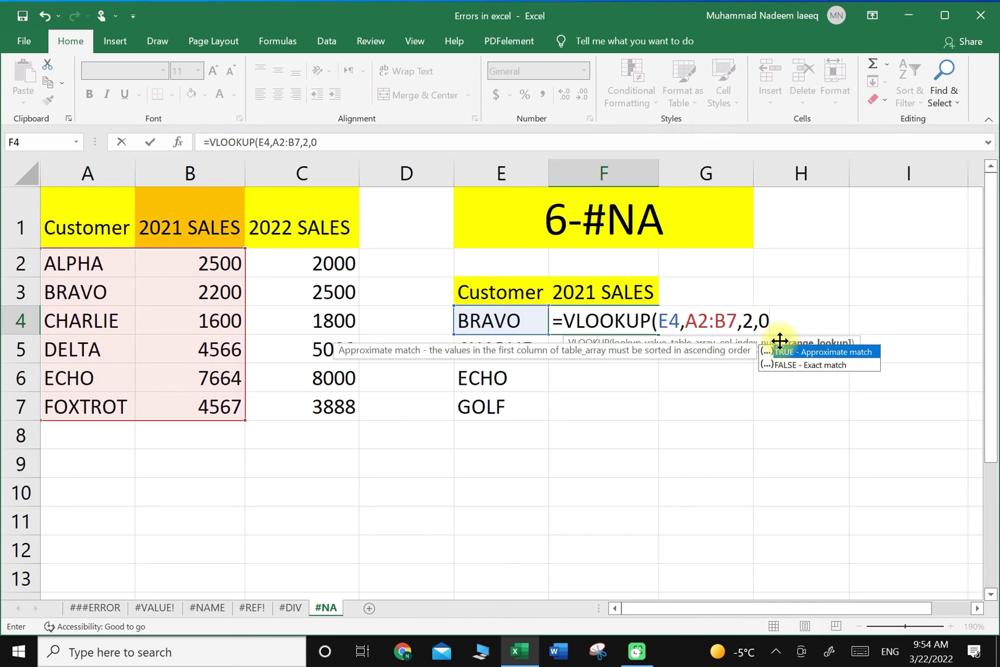
{"action": "type", "text": ")"}
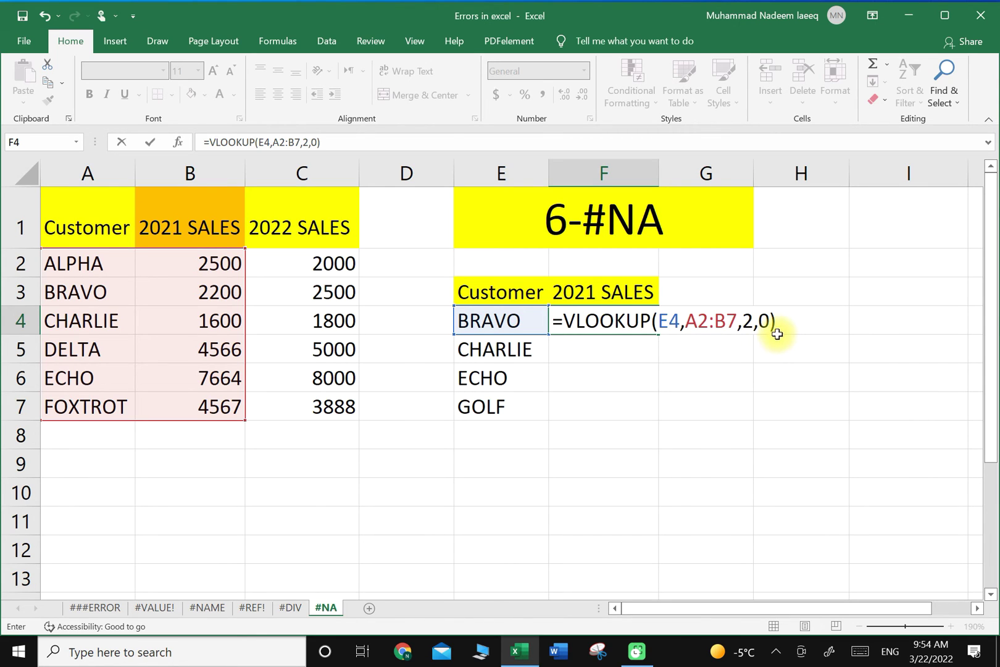
{"action": "key", "text": "Return"}
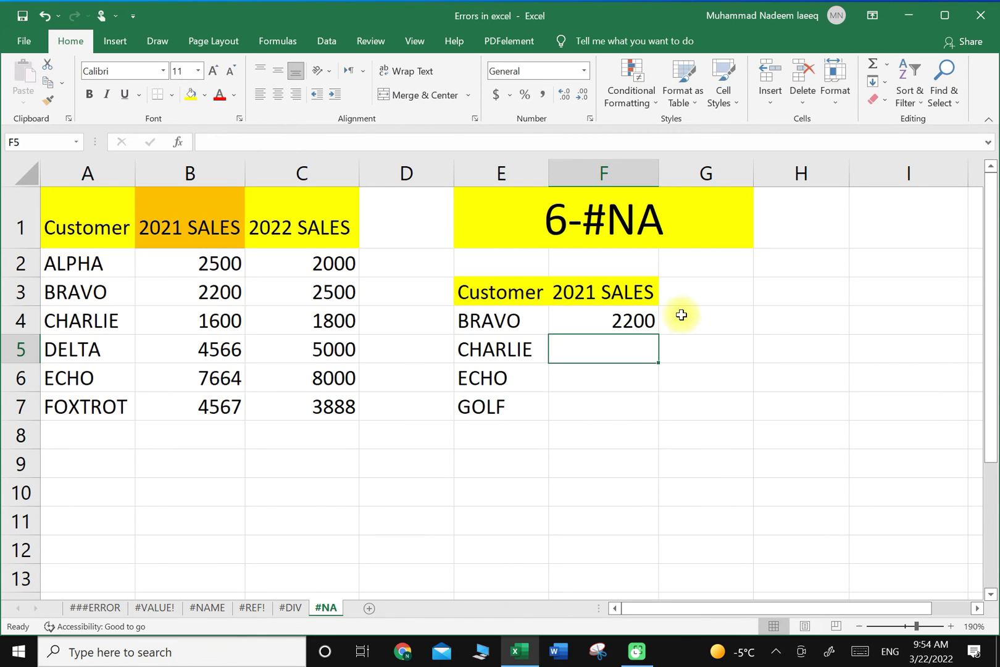
{"action": "left_click", "coordinate": [620, 320]}
{"action": "double_click", "coordinate": [660, 334]}
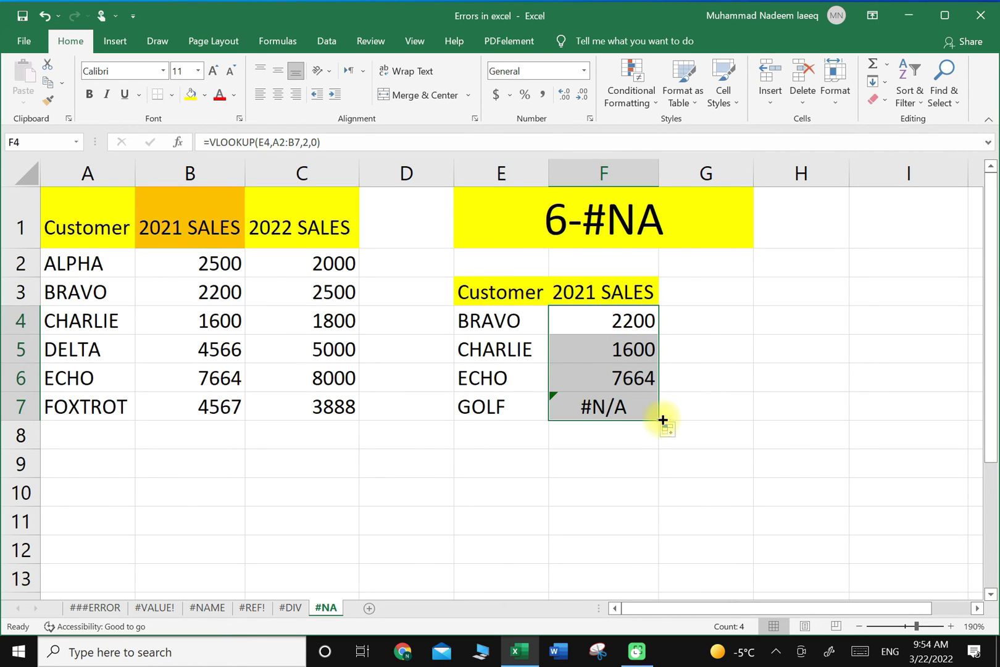
Inspect GOLF's customer entry in E7 and its VLOOKUP formula in F7
{"action": "left_click", "coordinate": [525, 433]}
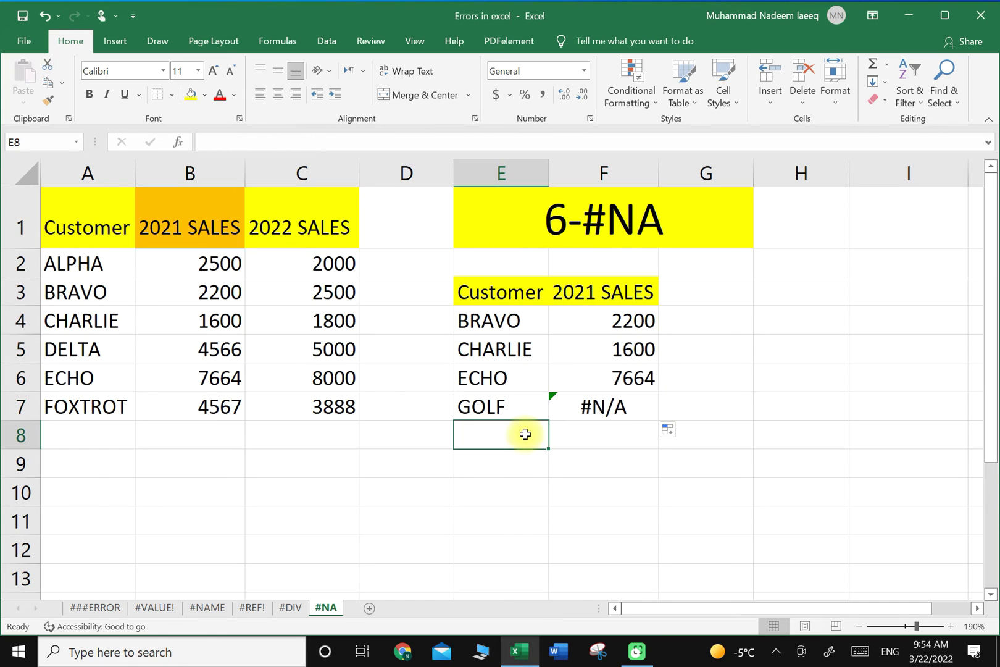
{"action": "left_click", "coordinate": [477, 407]}
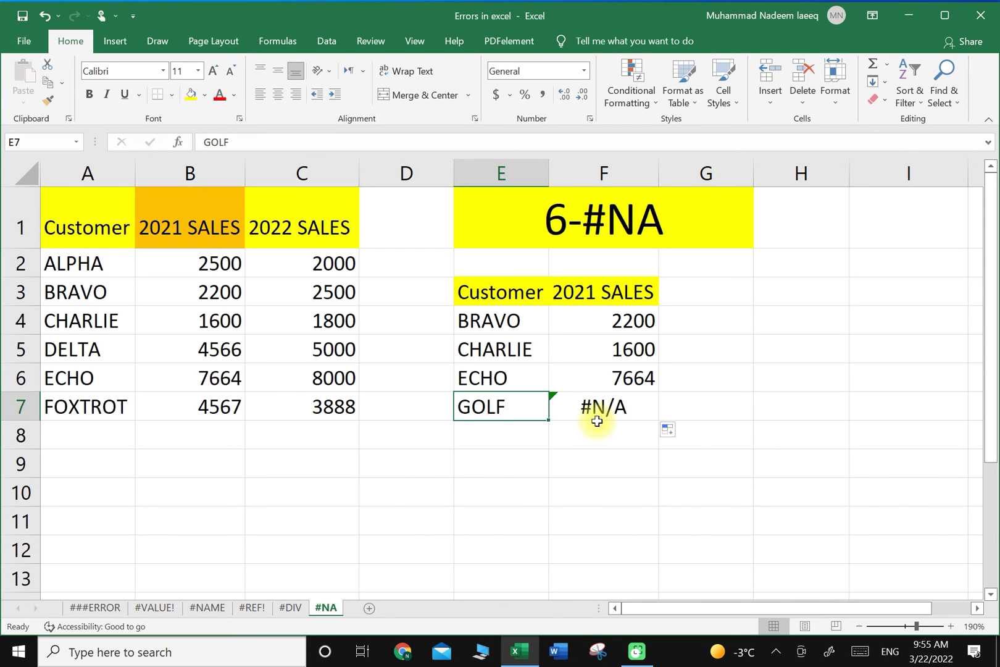
{"action": "left_click", "coordinate": [599, 421]}
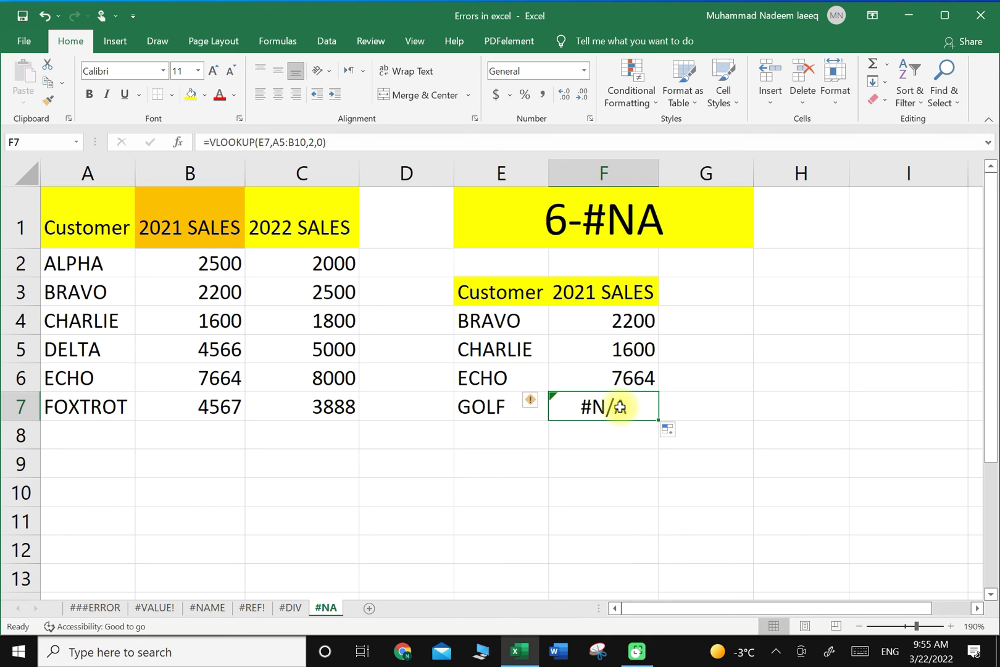
Wrap BRAVO's VLOOKUP formula in F4 in an IFNA function that returns "not found" when the lookup gives #N/A
{"action": "left_click", "coordinate": [617, 319]}
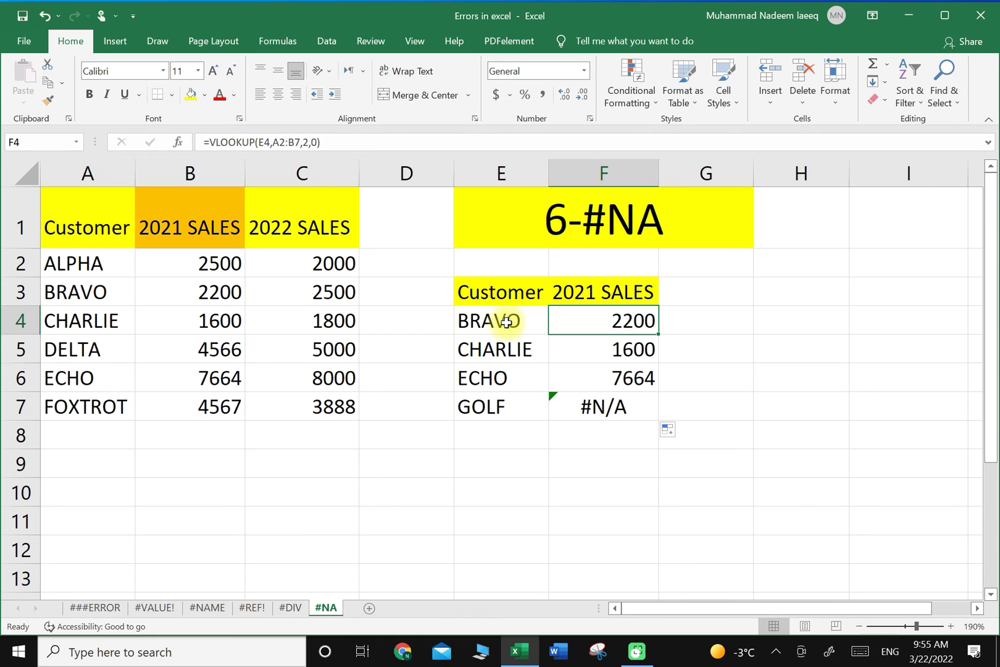
{"action": "left_click", "coordinate": [211, 143]}
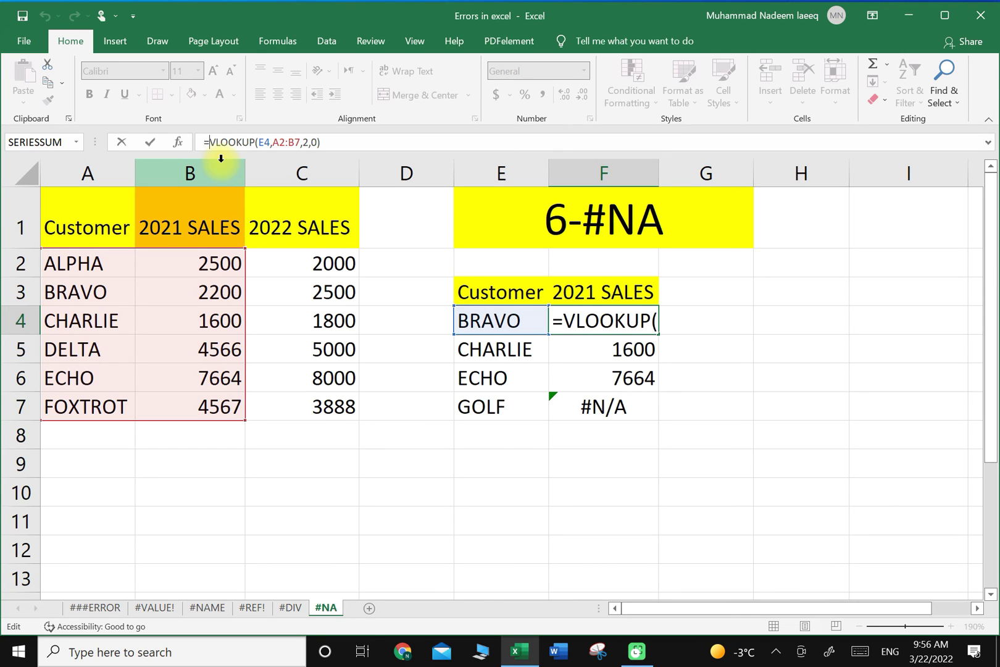
{"action": "type", "text": "ifna"}
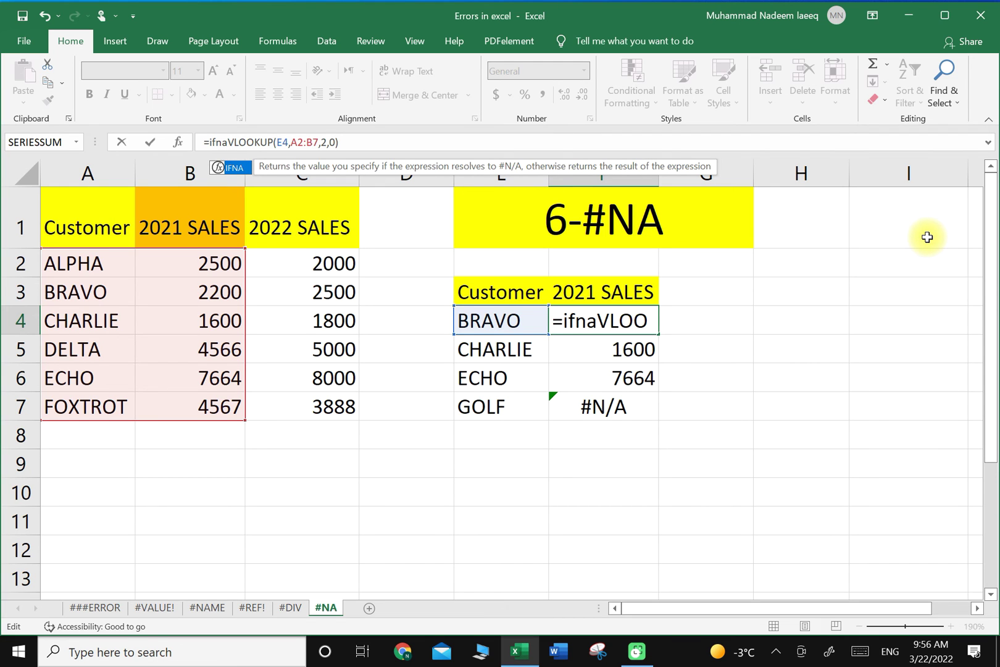
{"action": "key", "text": "Tab"}
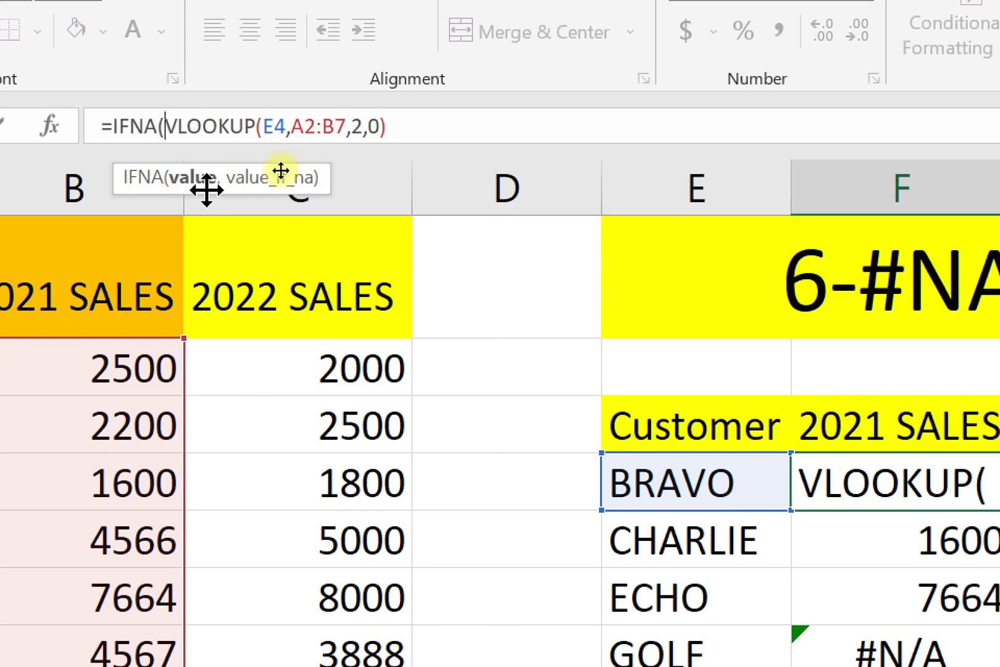
{"action": "left_click", "coordinate": [413, 126]}
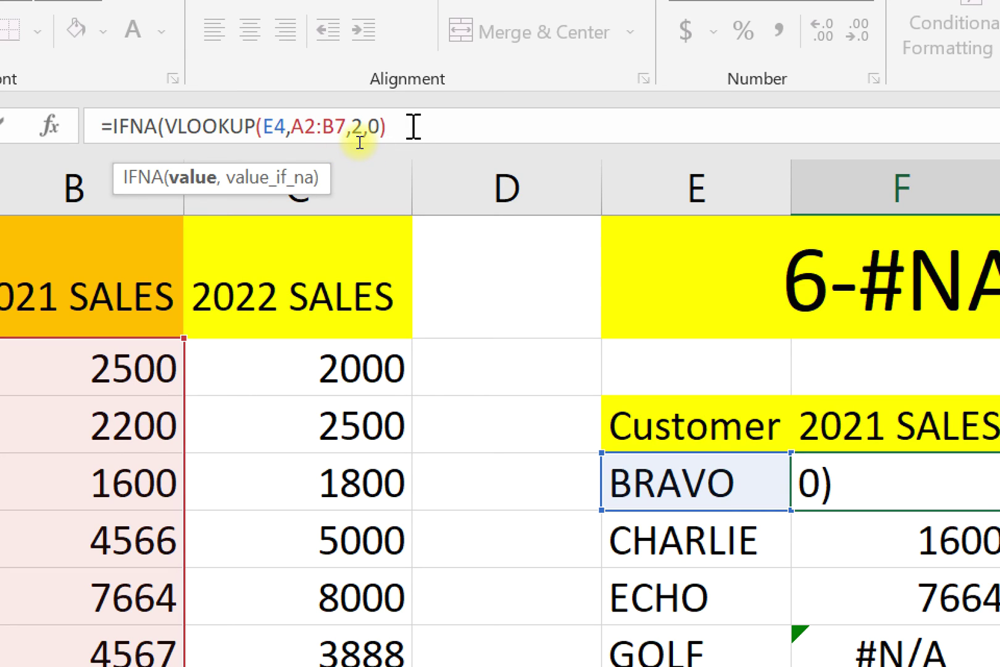
{"action": "type", "text": ","}
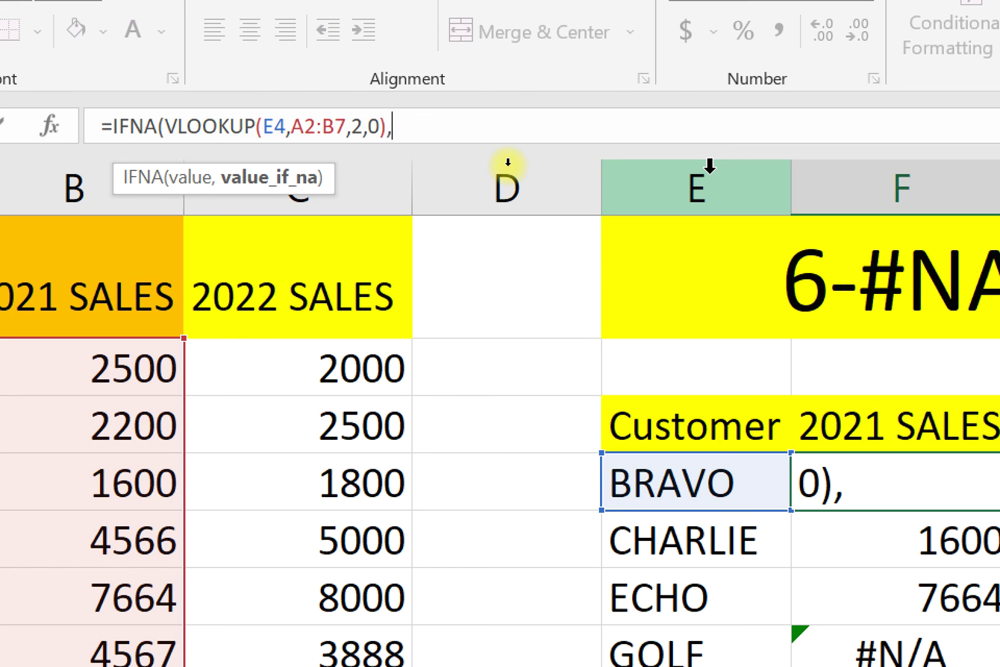
{"action": "type", "text": "\"no"}
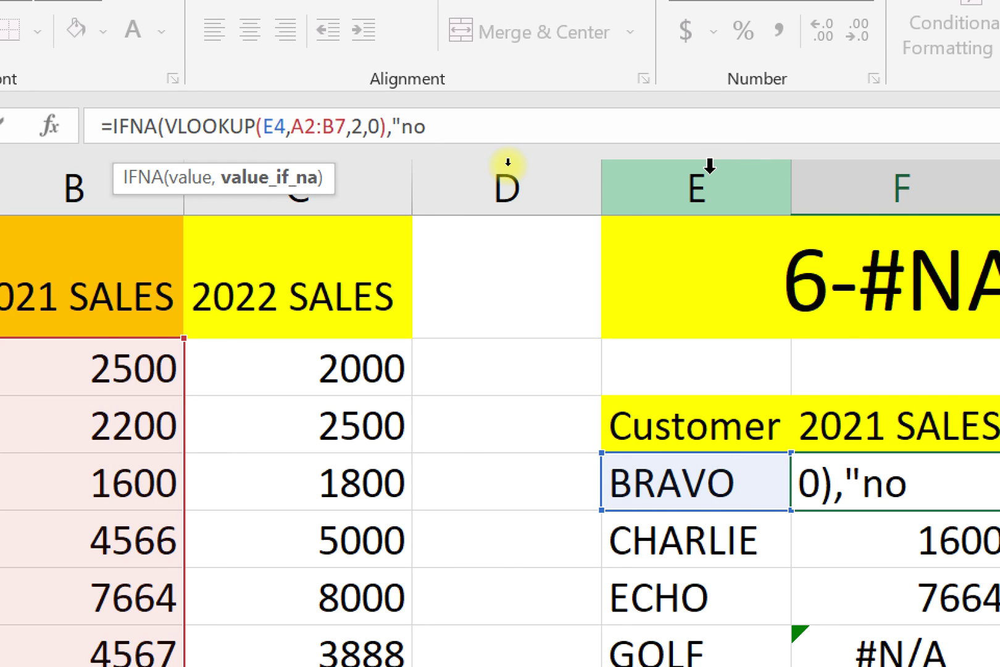
{"action": "type", "text": "t found"}
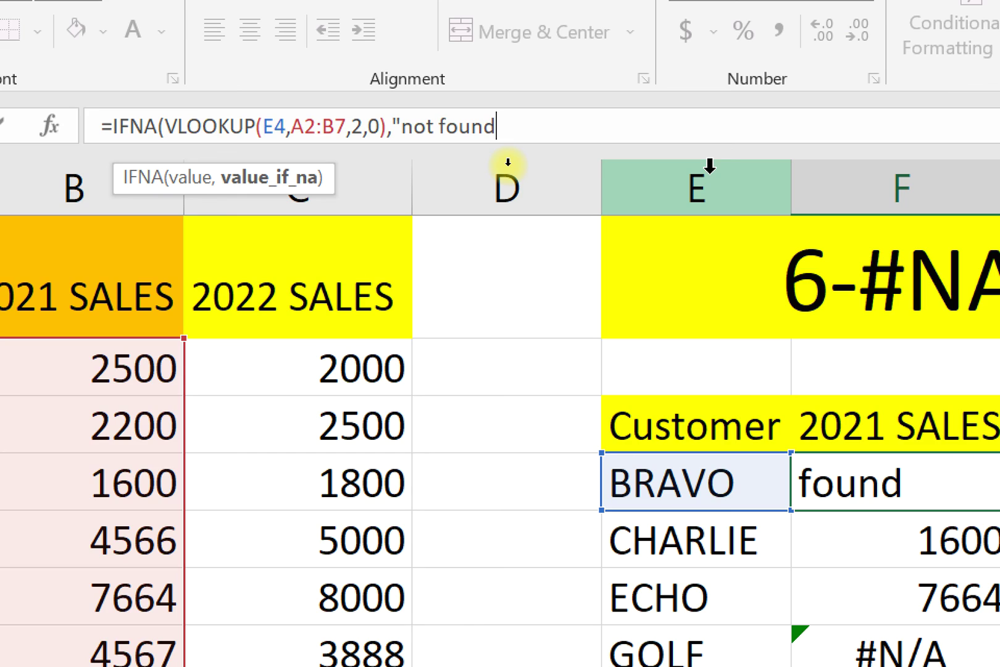
{"action": "type", "text": "\")"}
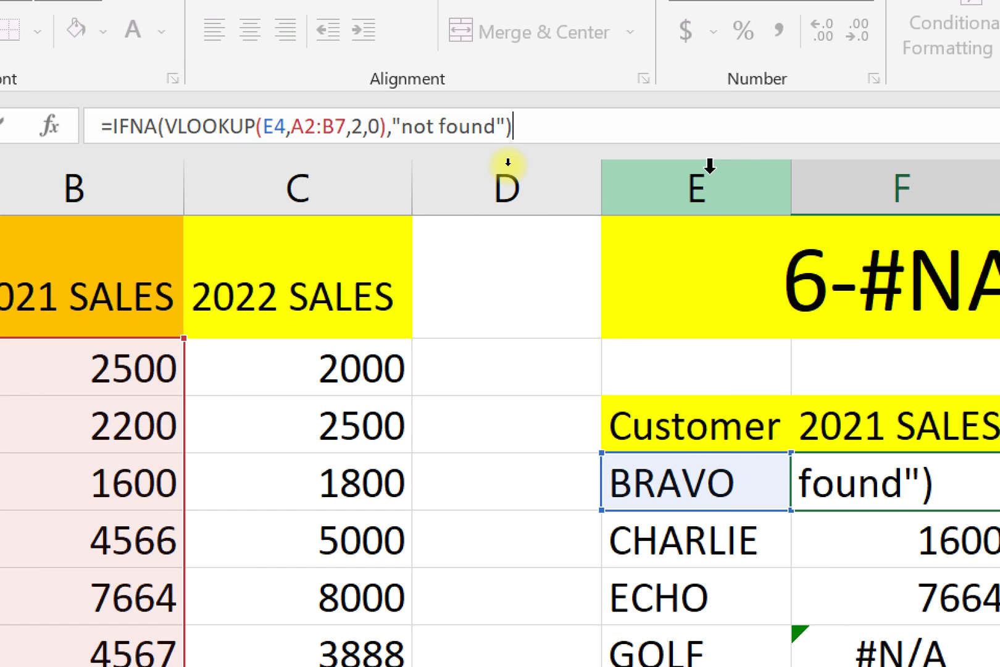
{"action": "key", "text": "Return"}
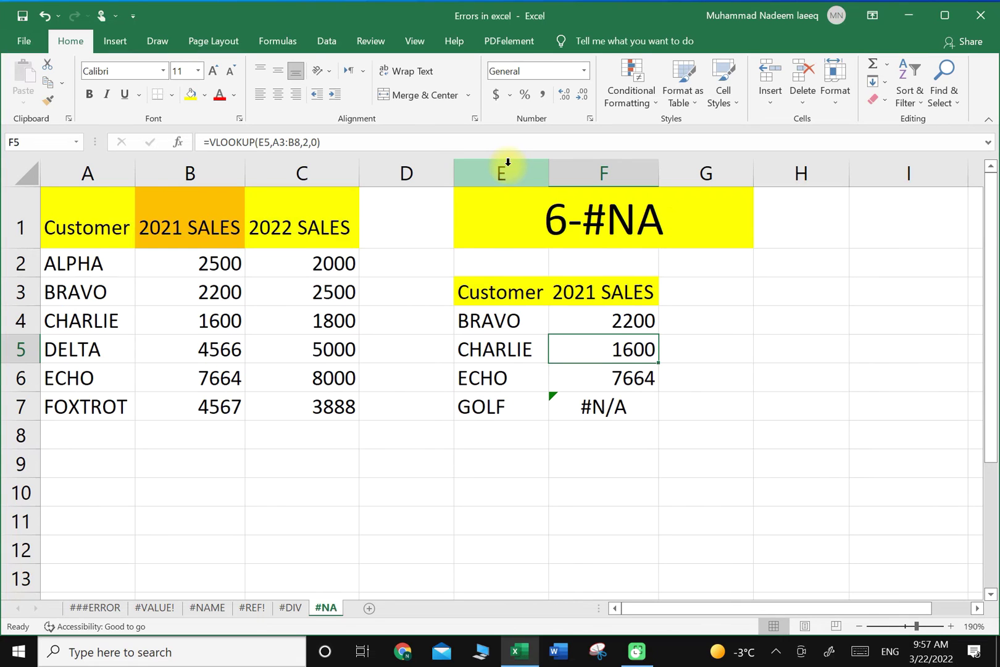
Copy the IFNA formula from F4 down to F7 and inspect GOLF's formula in F7
{"action": "left_click", "coordinate": [643, 320]}
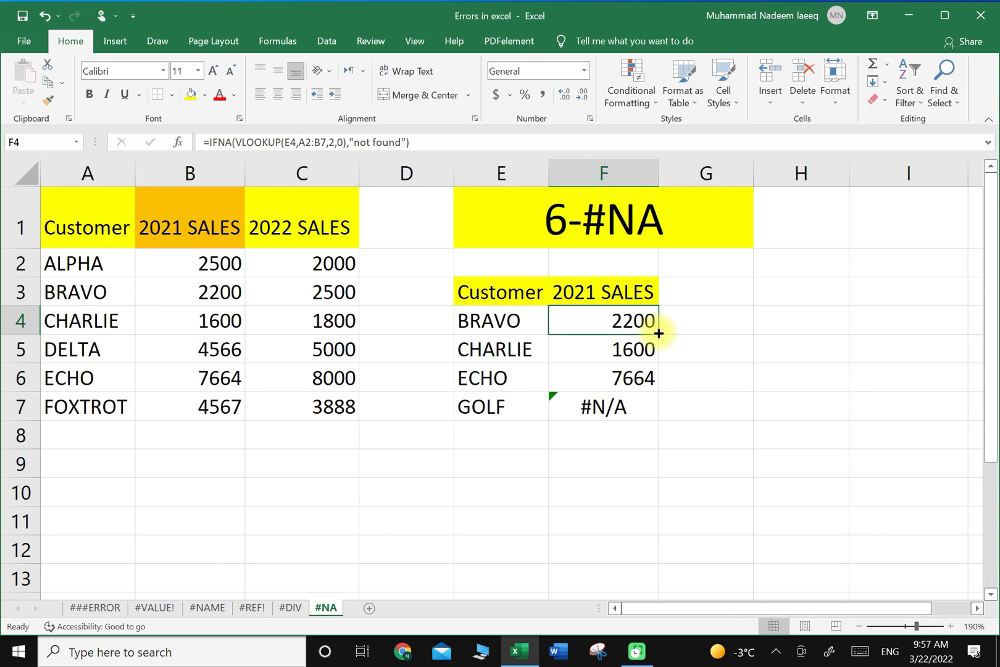
{"action": "left_click_drag", "start_coordinate": [658, 333], "coordinate": [645, 410]}
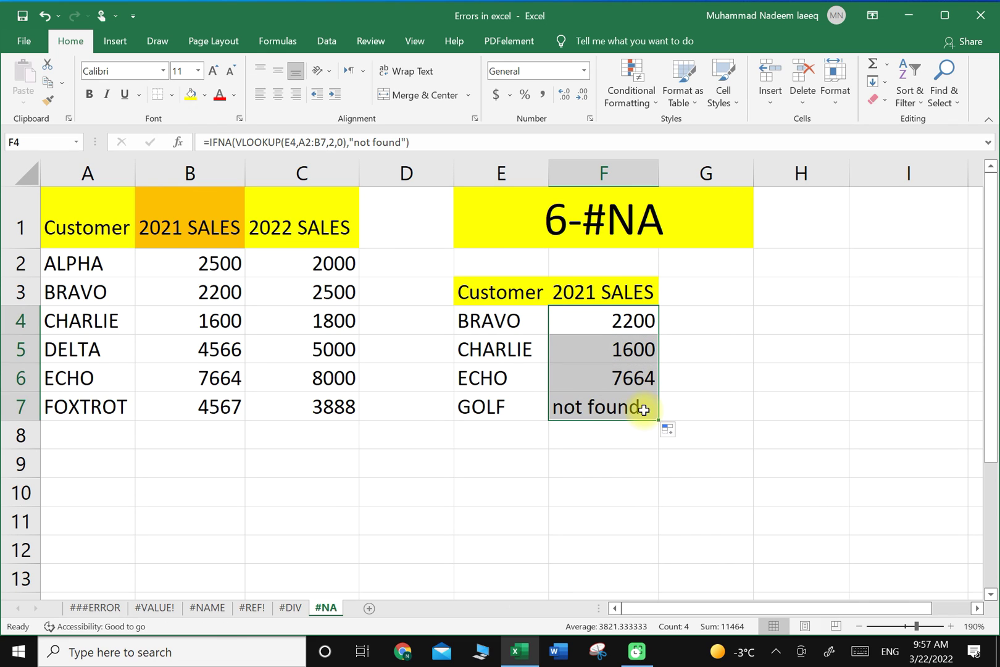
{"action": "left_click", "coordinate": [616, 443]}
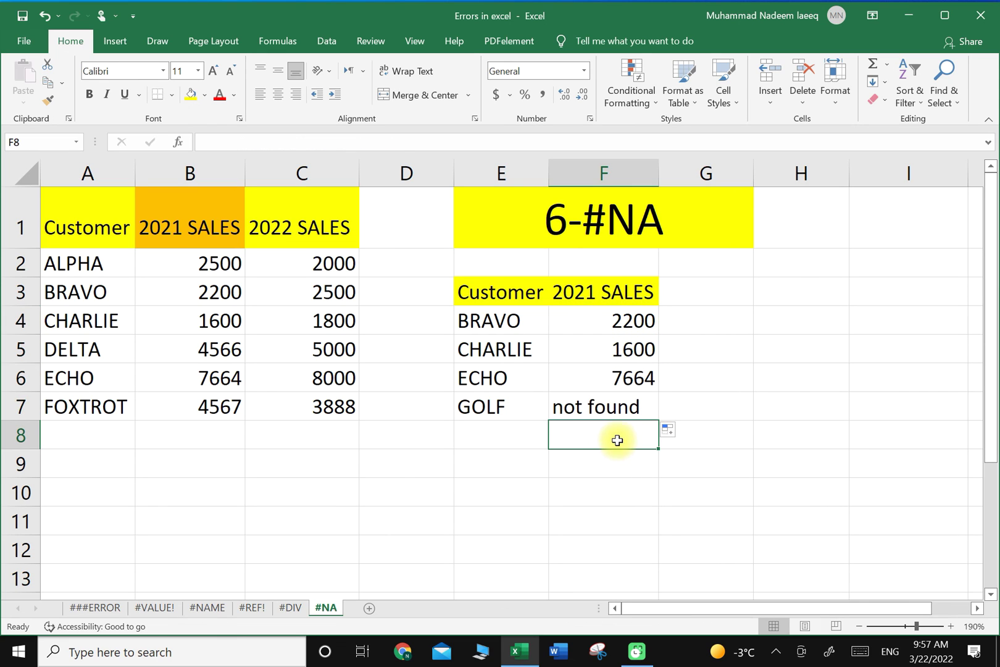
{"action": "left_click", "coordinate": [599, 409]}
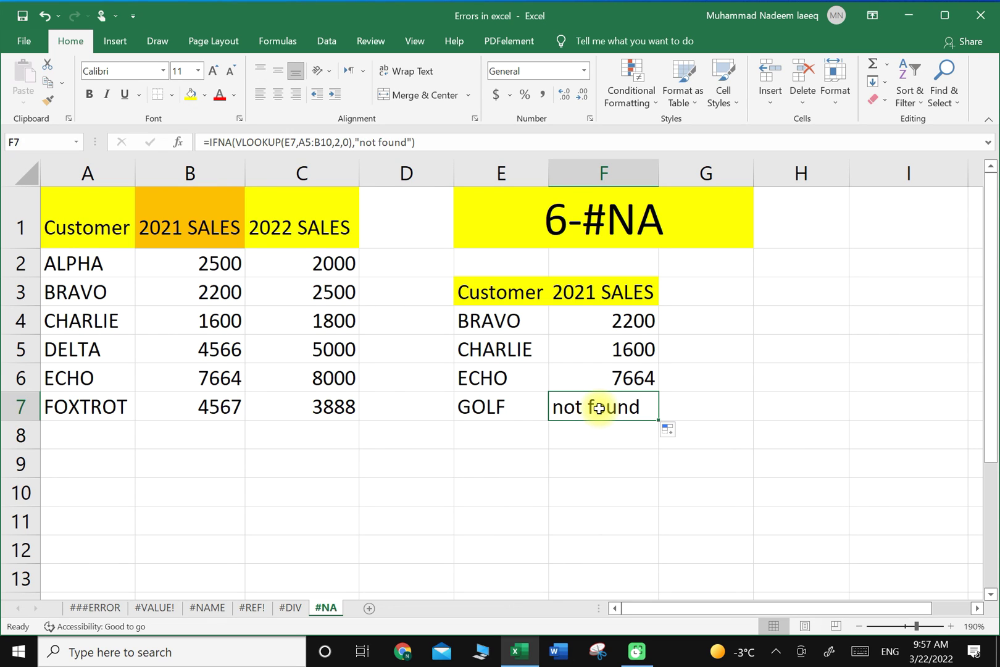